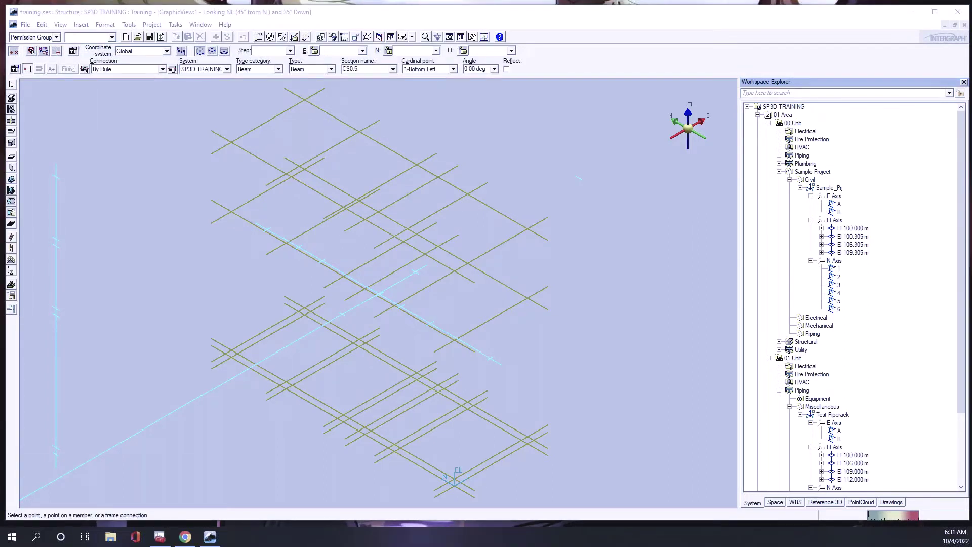
Bring Smart 3D forward and choose More… from the System dropdown for new members.
click(216, 82)
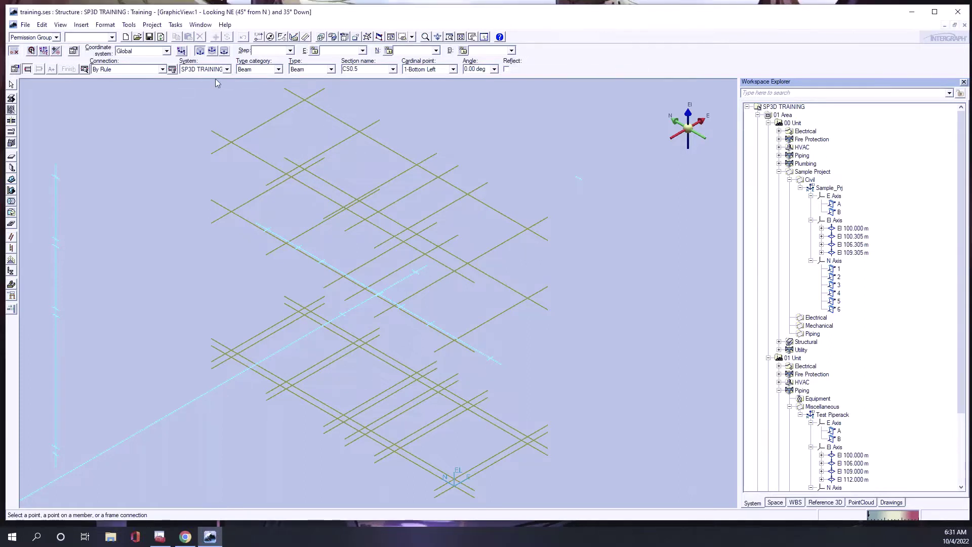
click(227, 70)
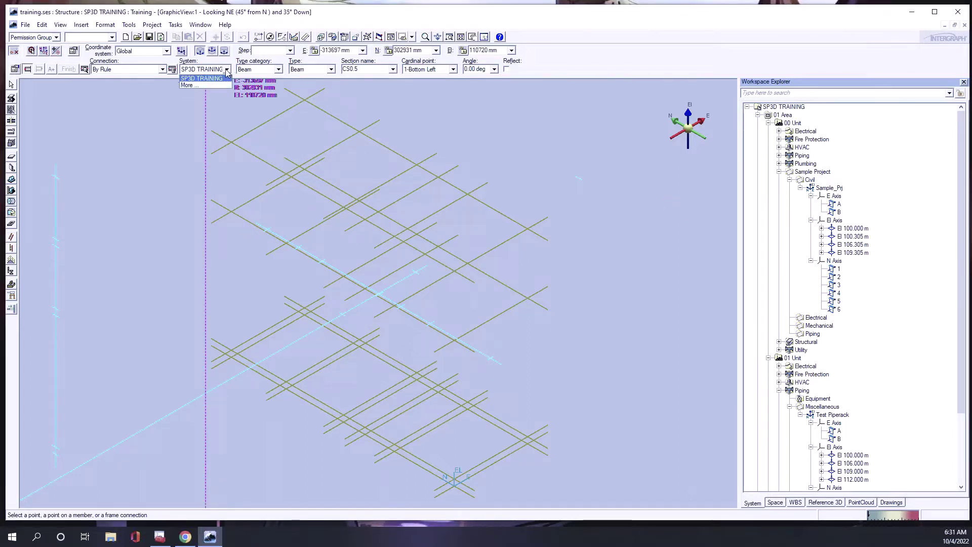
click(208, 86)
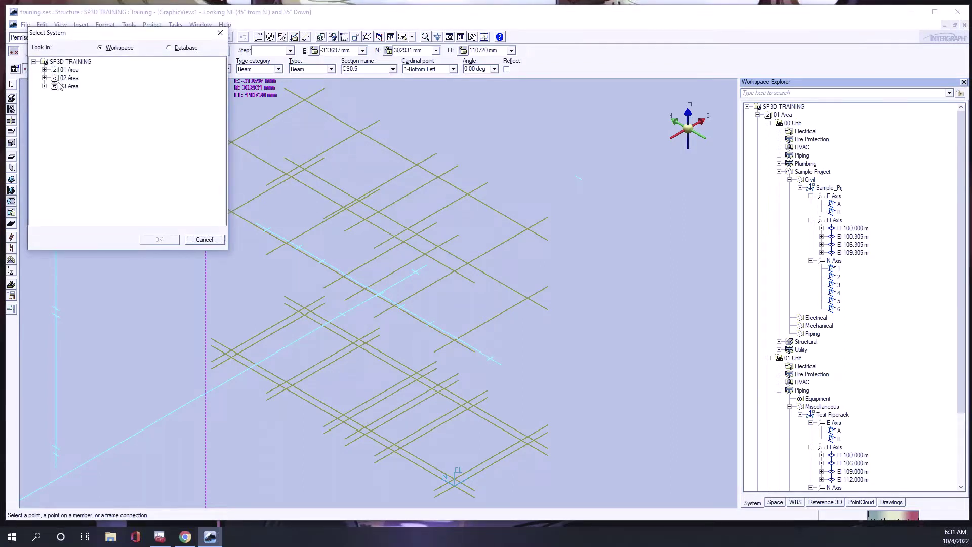
Assign new members to 01 Area > 00 Unit > Piping > Miscellaneous.
click(45, 70)
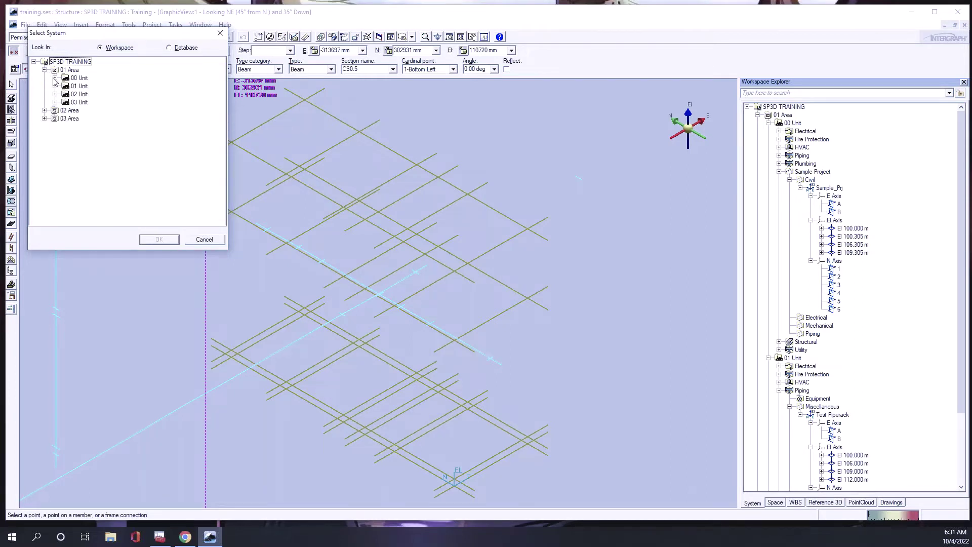
click(55, 78)
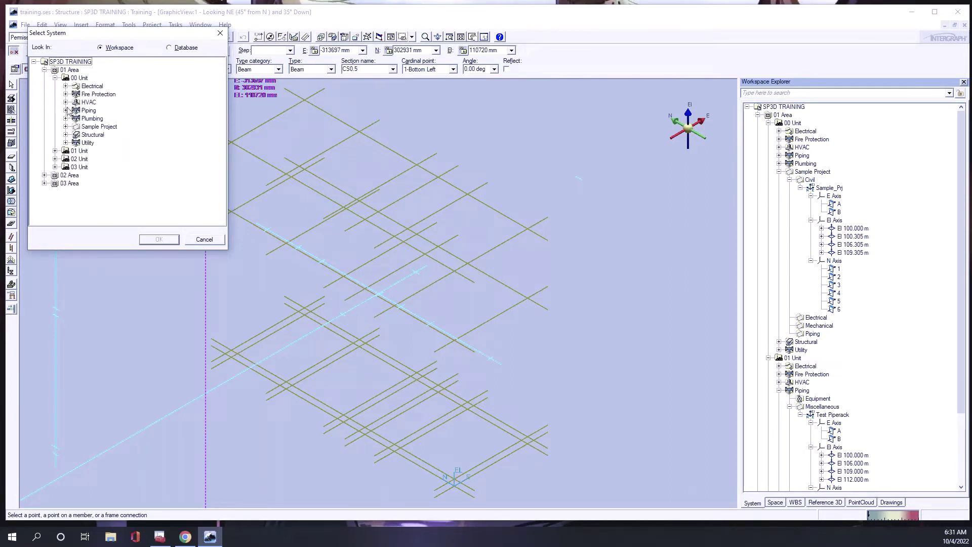
click(66, 110)
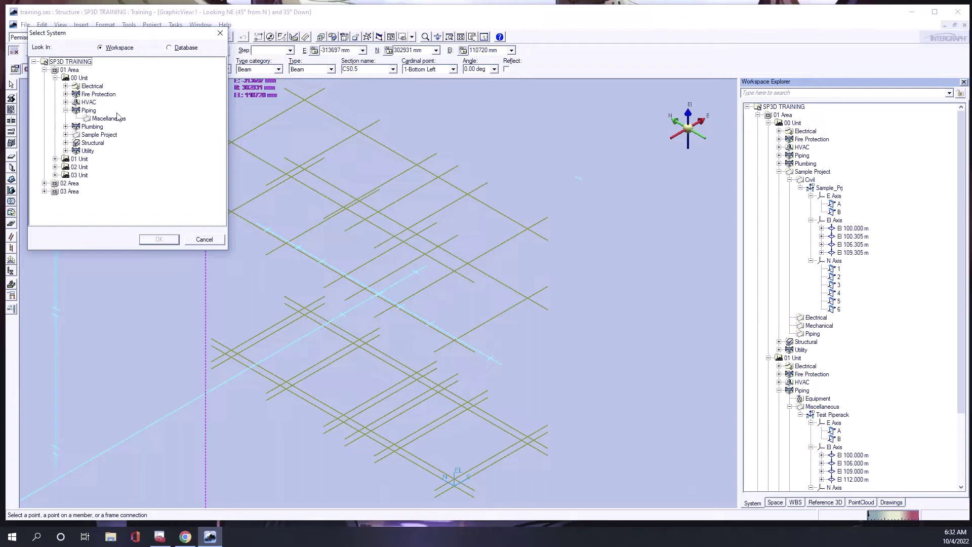
click(106, 118)
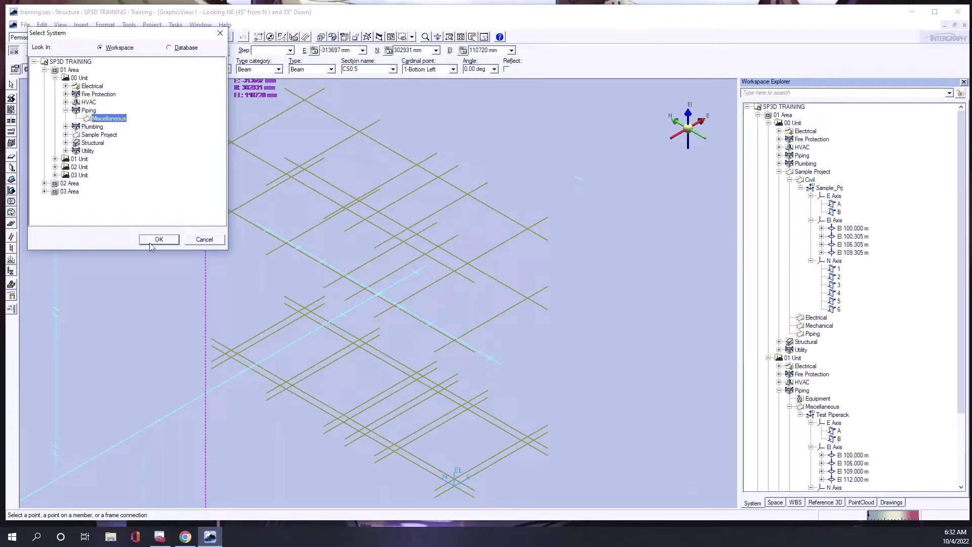
click(162, 239)
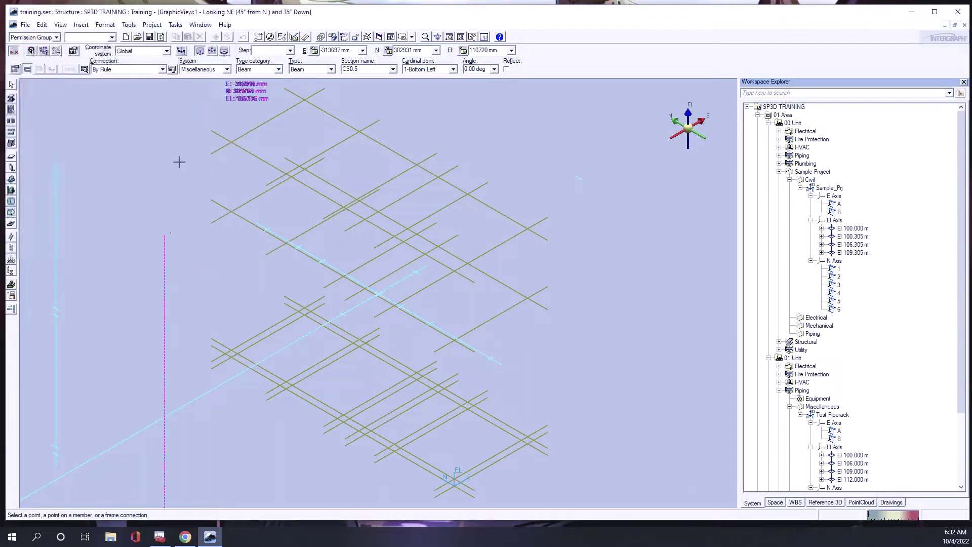
Set the Type category to Column, enter 'w1' as the Section name, and request the full catalogue.
click(278, 69)
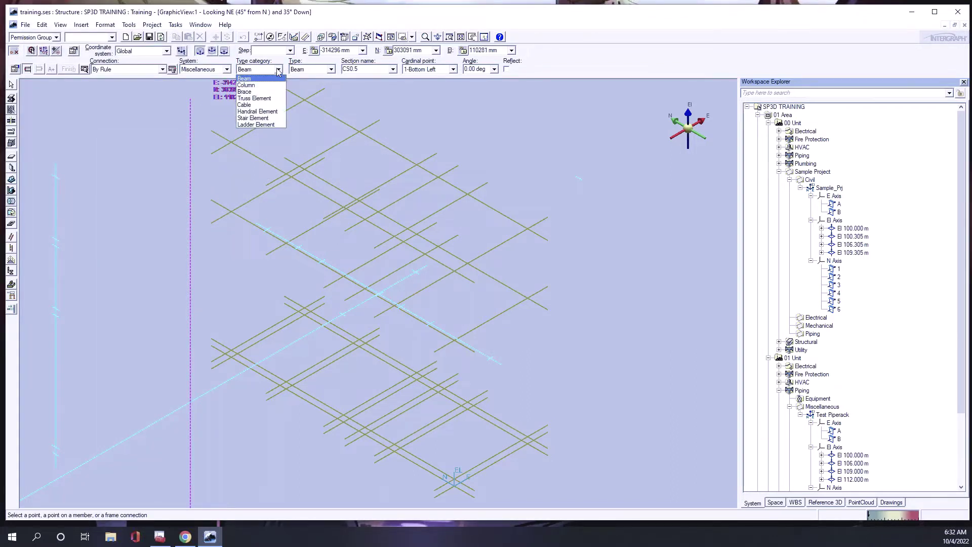
click(246, 85)
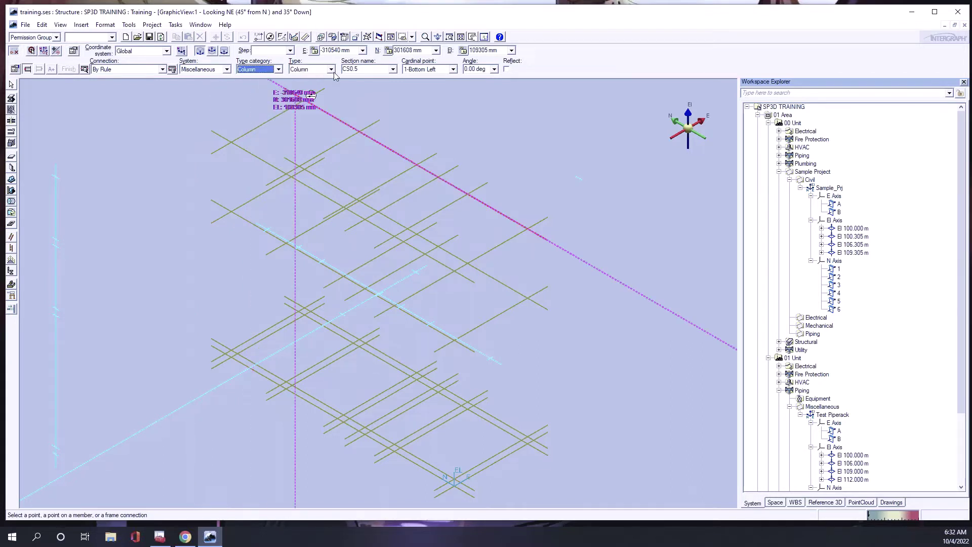
click(369, 69)
text(w1)
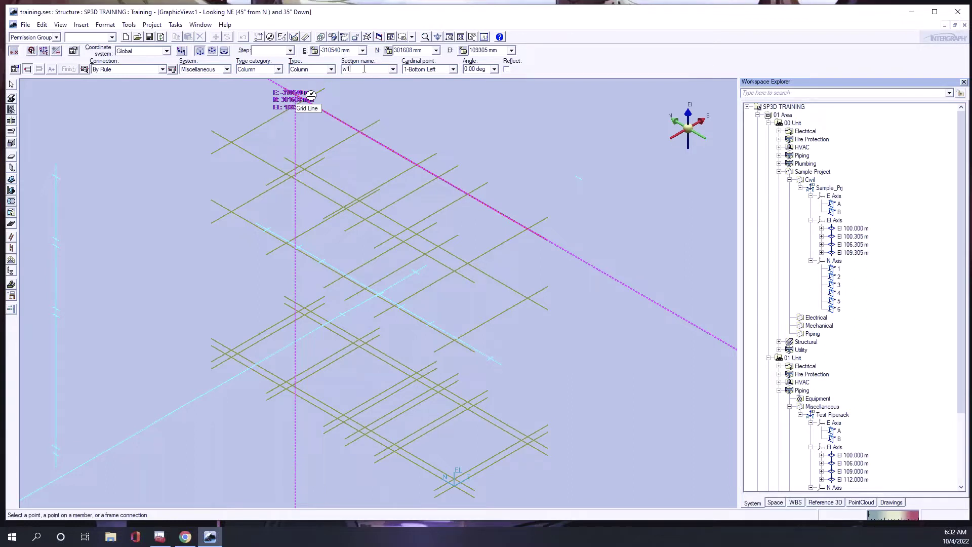
click(392, 69)
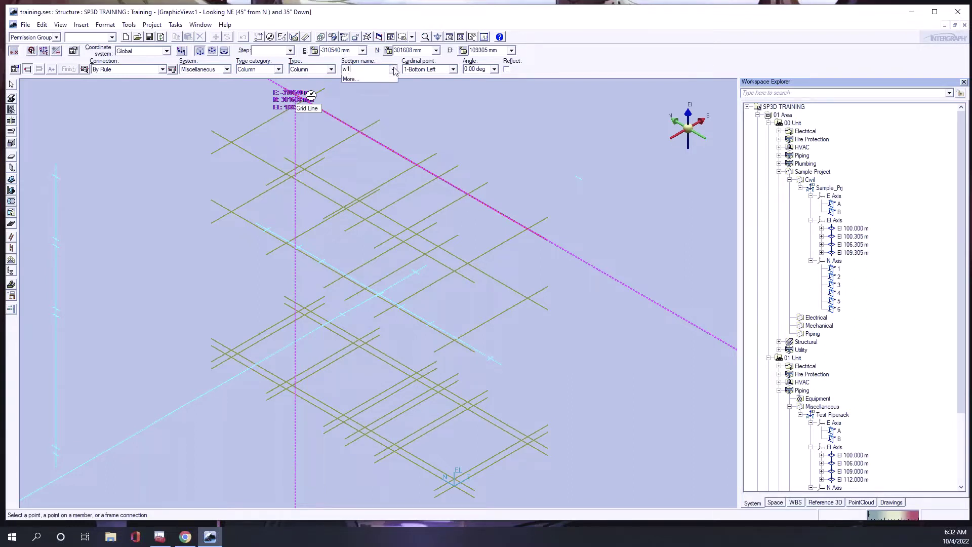
click(392, 68)
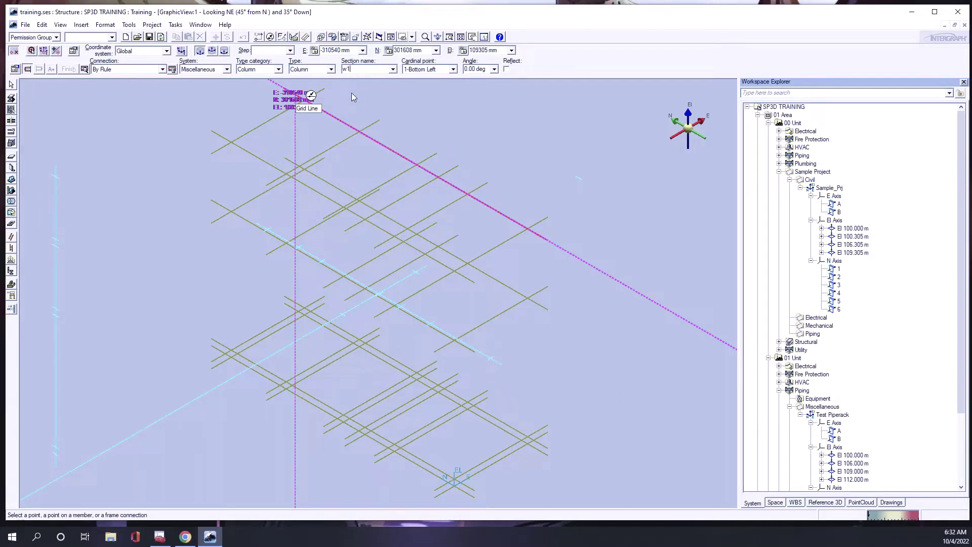
key(Down)
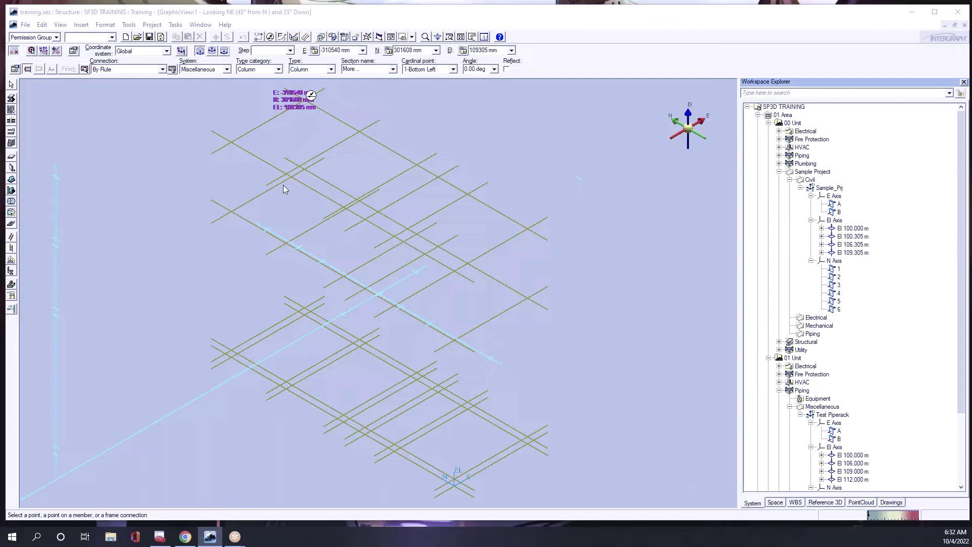
Choose the Section name More… option again to load the Select Section dialog.
click(385, 74)
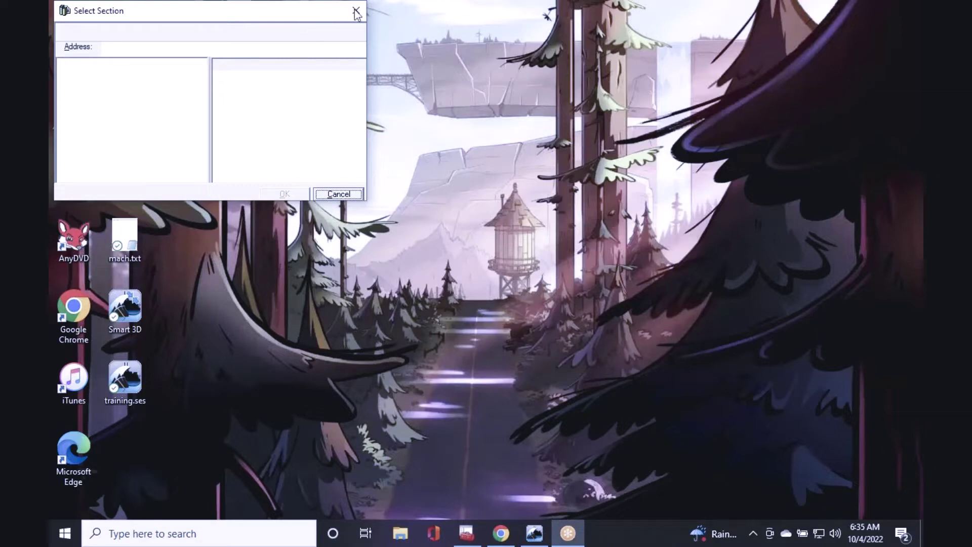
Launch Task Manager from the taskbar context menu and bring its window up.
right_click(609, 538)
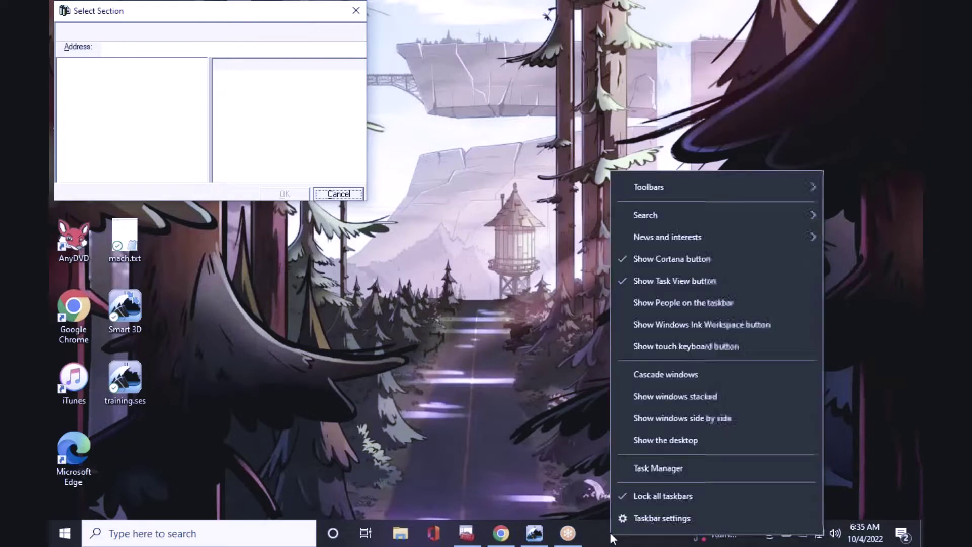
click(624, 472)
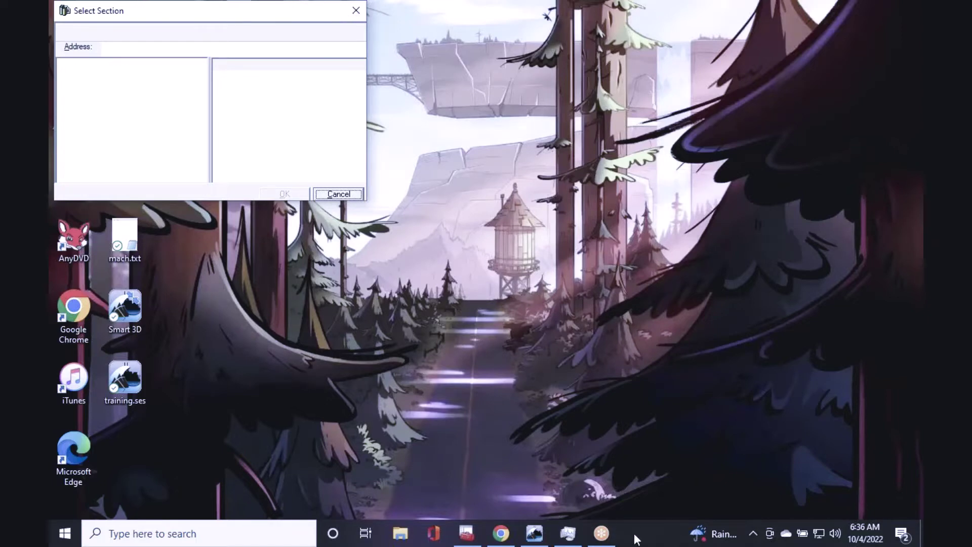
click(568, 533)
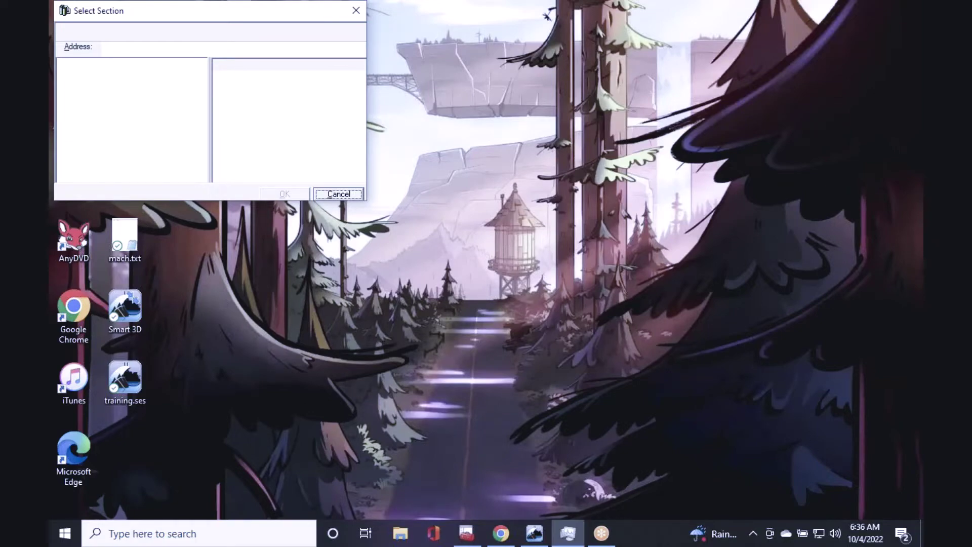
Reposition Task Manager and scroll through its list of running processes.
drag(759, 86, 735, 72)
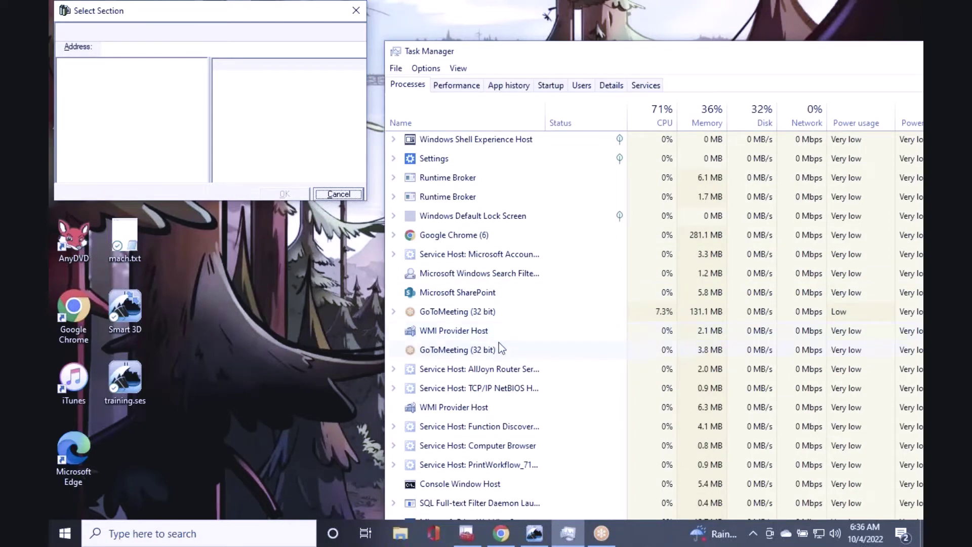
scroll(499, 342, down, 3)
scroll(500, 348, down, 4)
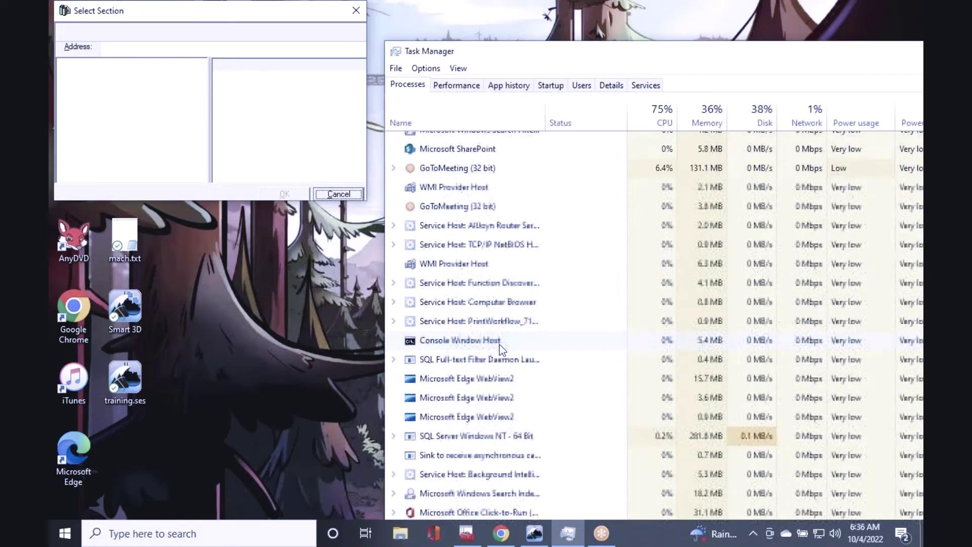
scroll(500, 349, down, 4)
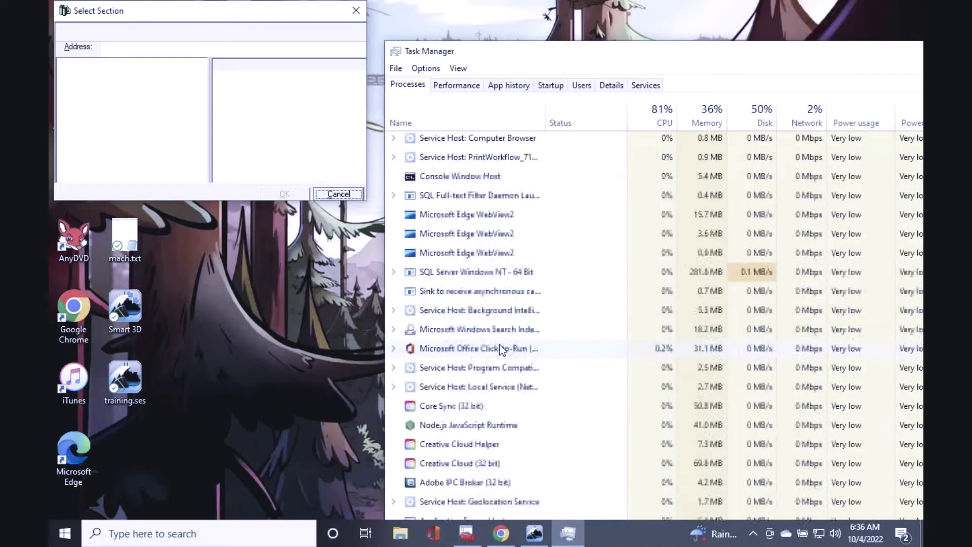
scroll(500, 348, down, 3)
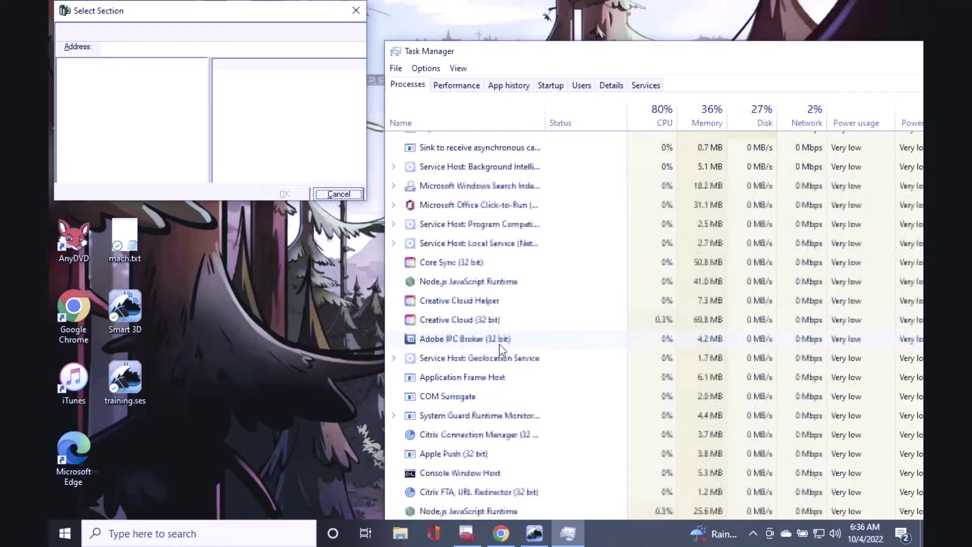
scroll(500, 349, down, 4)
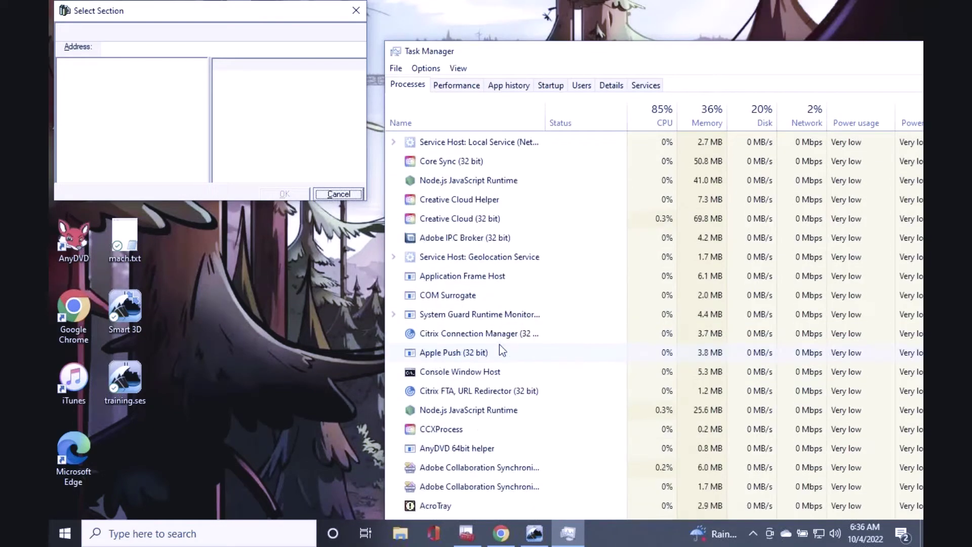
scroll(500, 347, down, 4)
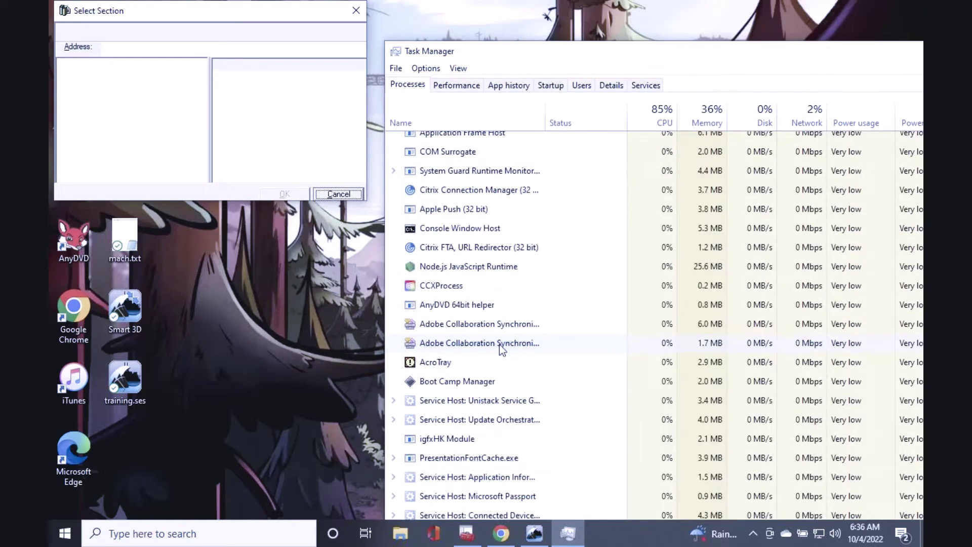
scroll(500, 349, down, 5)
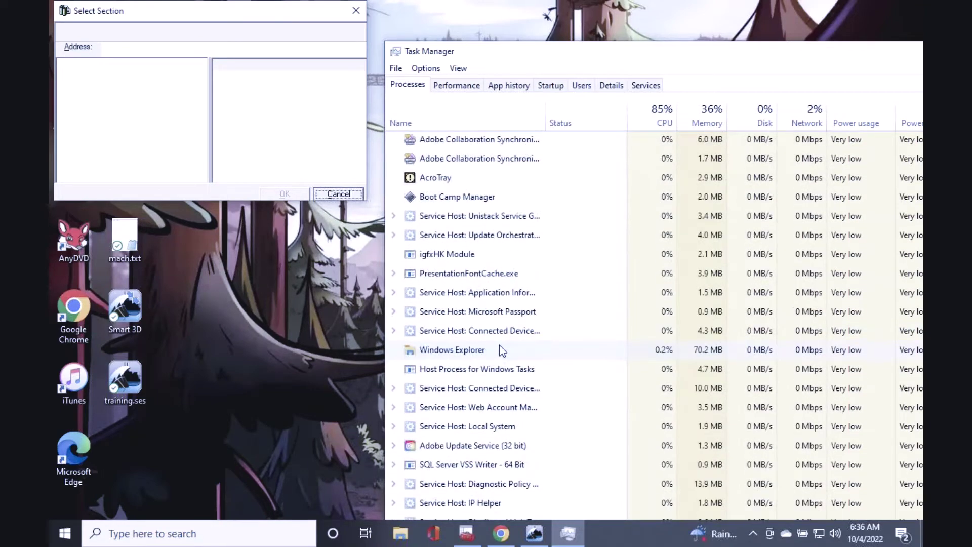
scroll(500, 347, down, 4)
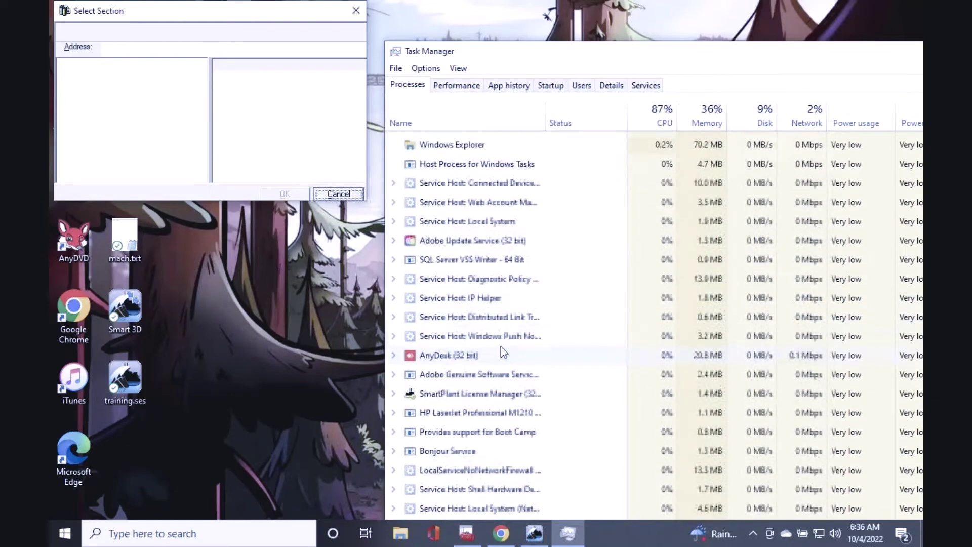
scroll(501, 347, down, 2)
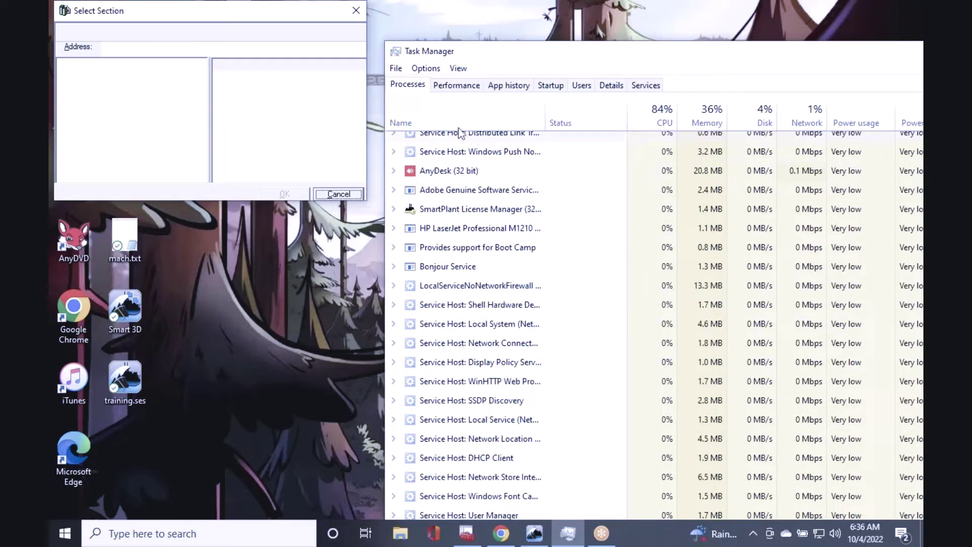
Check the Performance and App history tabs, finishing on the Startup tab.
click(451, 87)
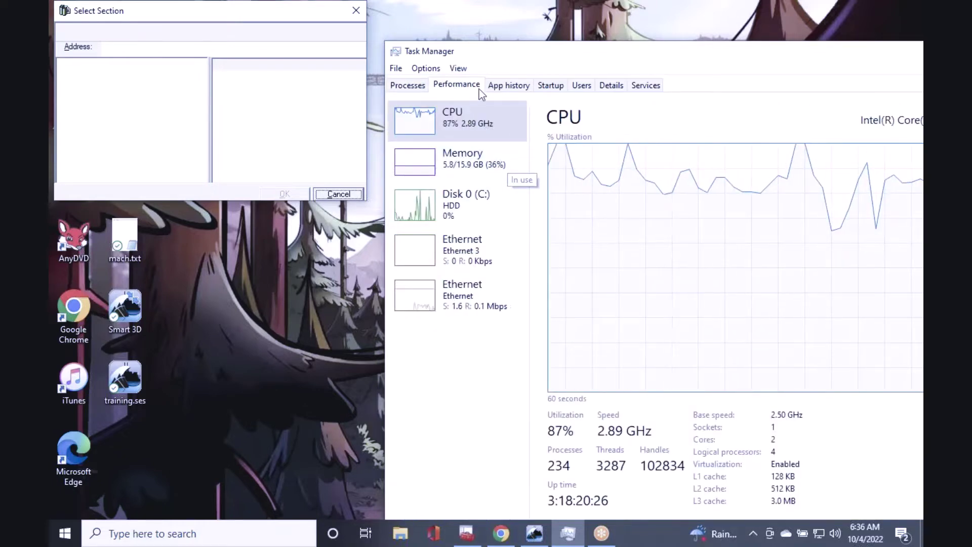
click(500, 87)
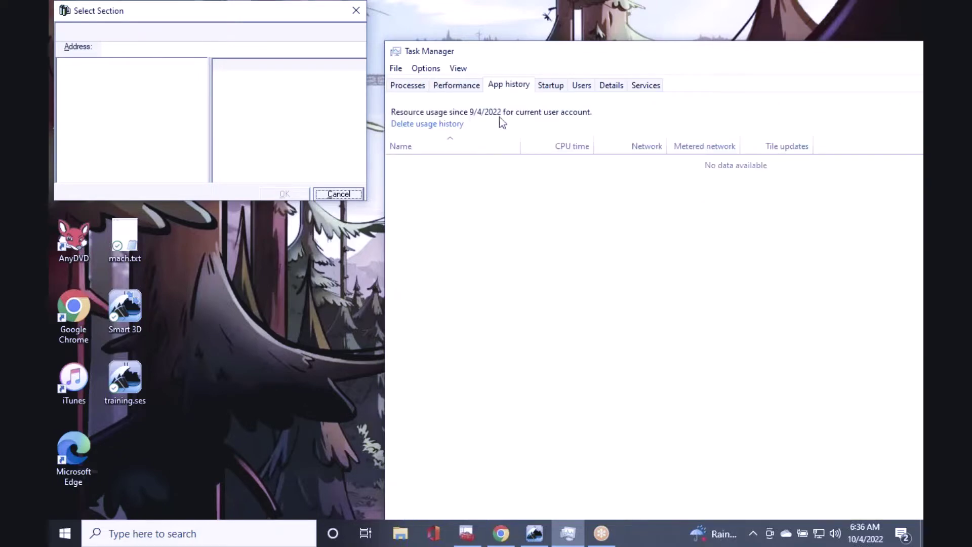
click(555, 88)
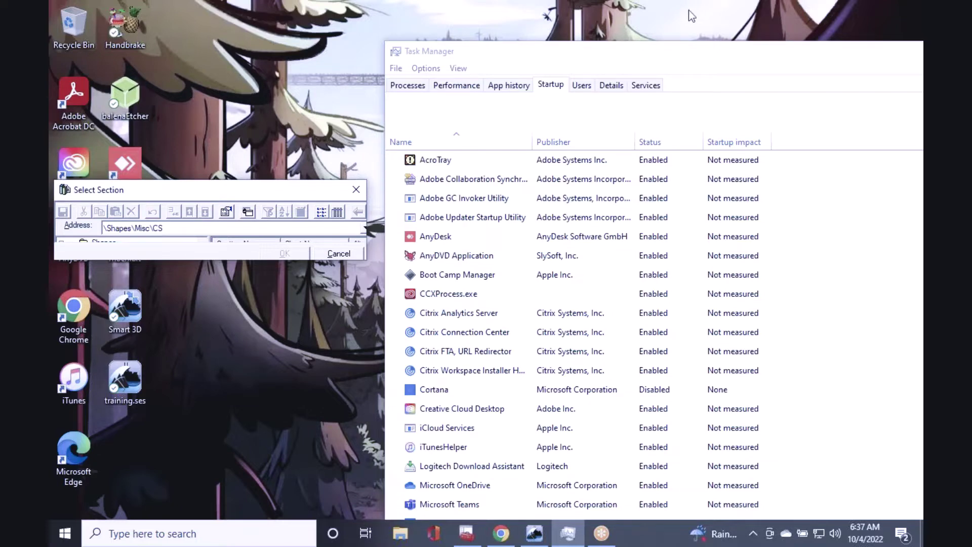
Leave Task Manager and return to the Smart 3D session with Select Section open.
click(782, 9)
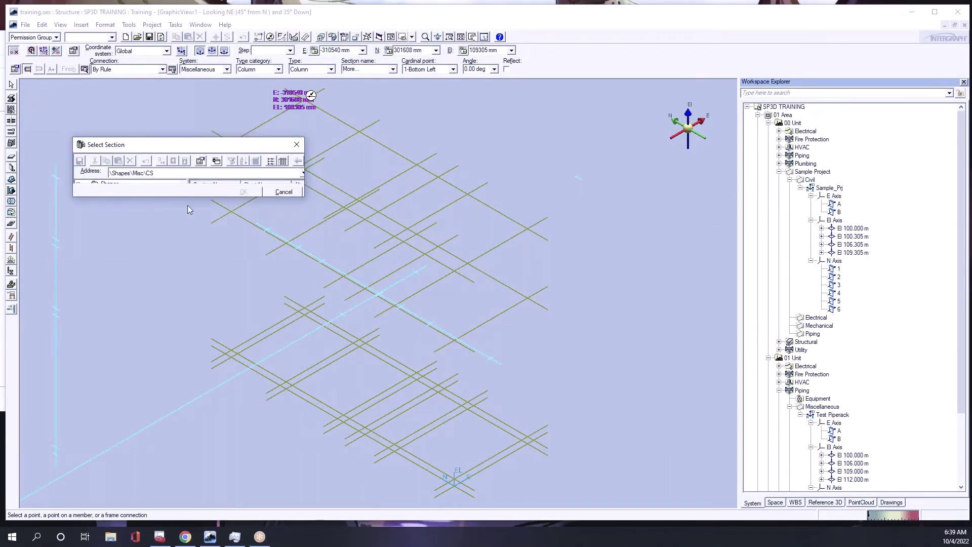
Enlarge the Select Section dialog to show the Shapes tree and CS section list.
drag(188, 205, 183, 343)
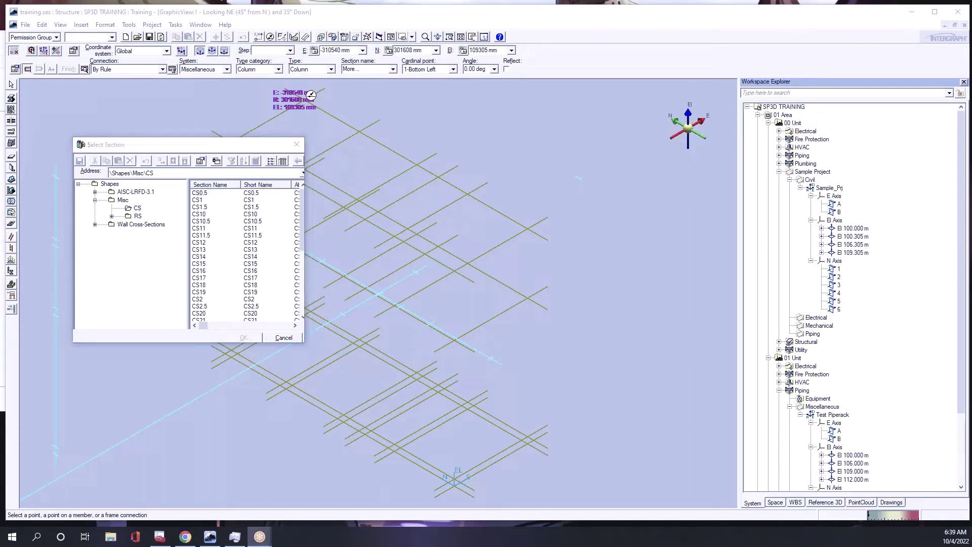
Pick W10X12 from the AISC-LRFD-3.1 W shapes, sorted by section name, and confirm.
click(94, 191)
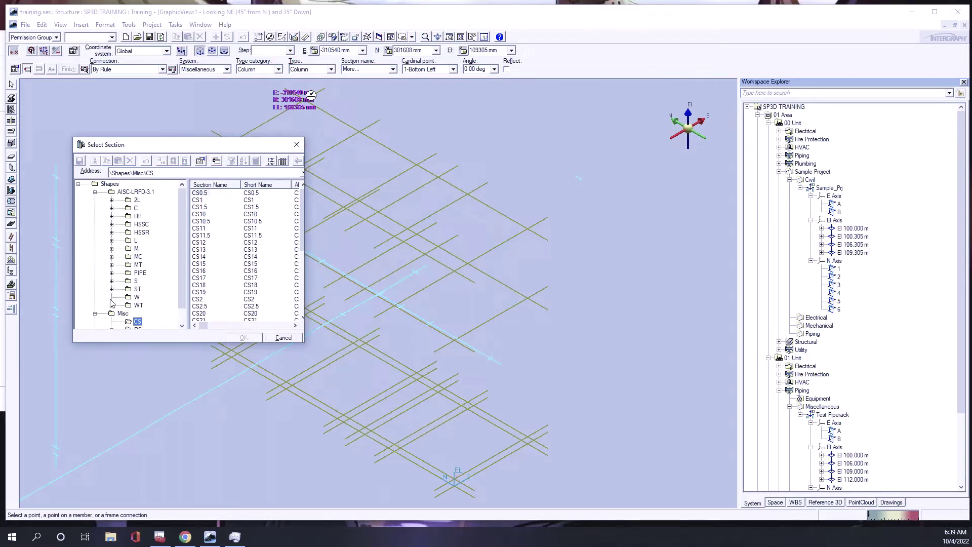
click(137, 298)
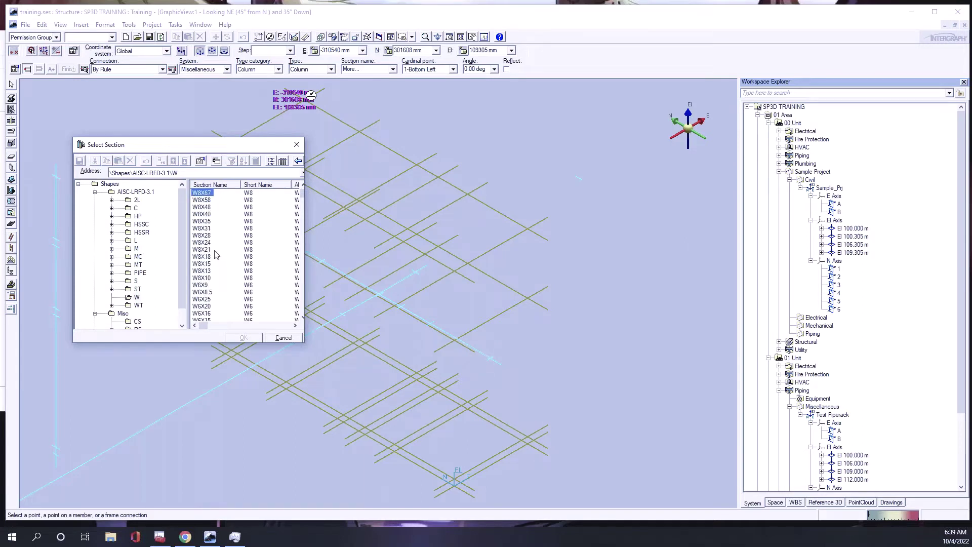
click(216, 185)
click(215, 185)
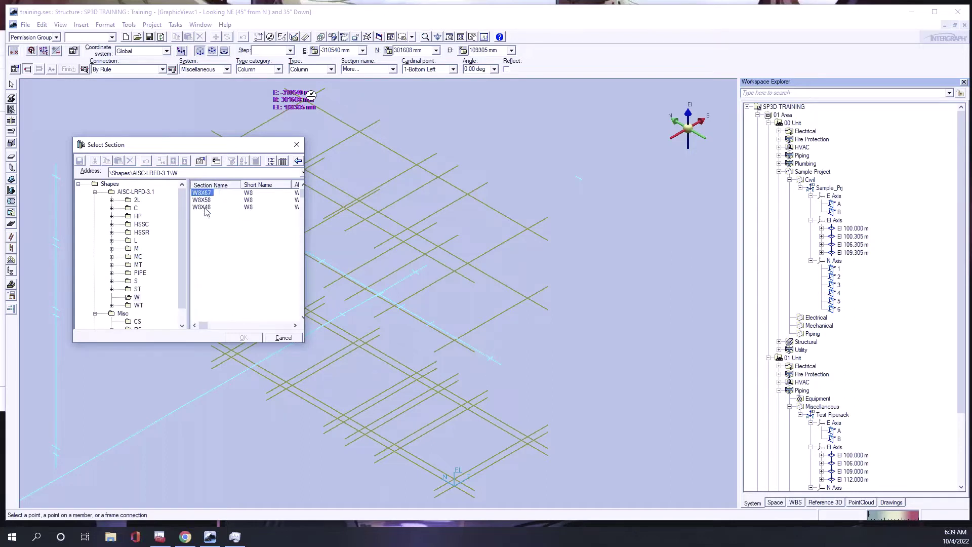
click(203, 207)
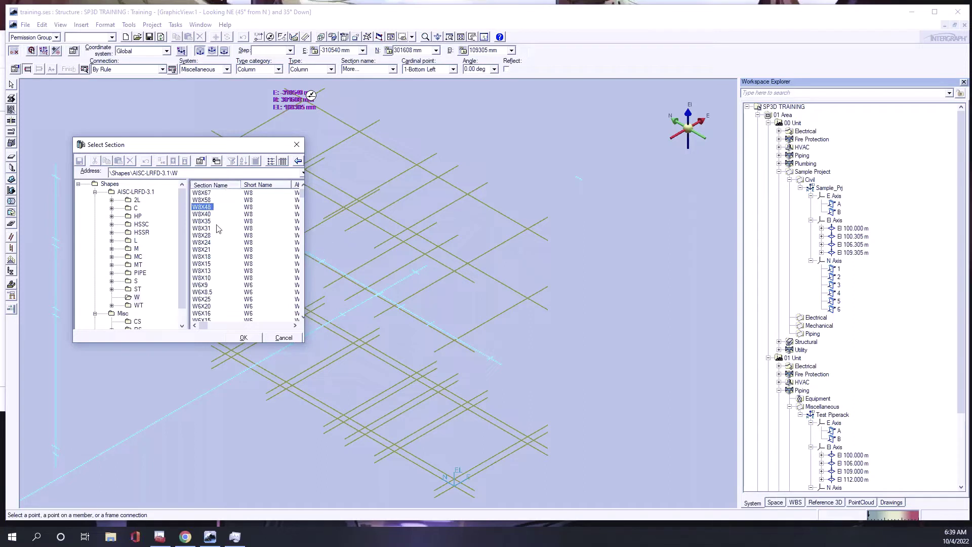
click(215, 185)
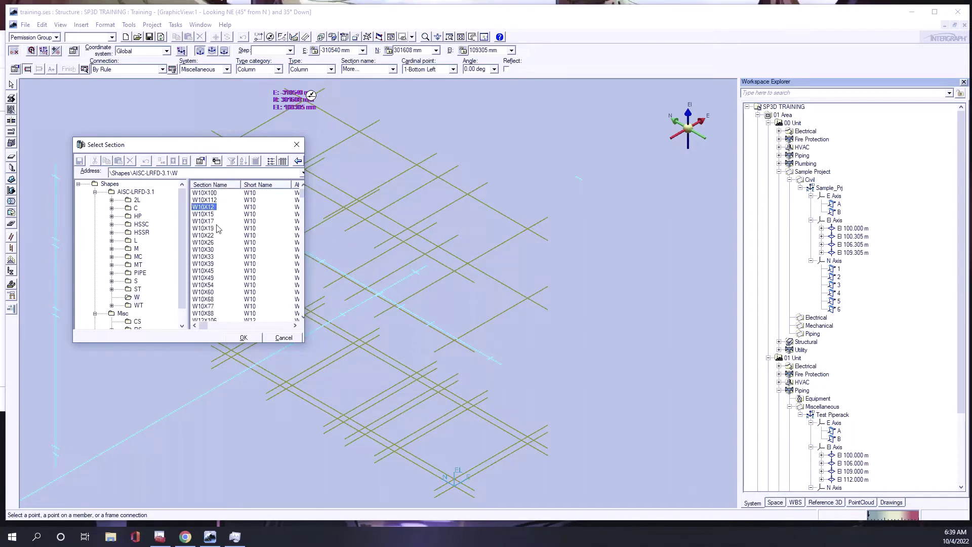
click(242, 337)
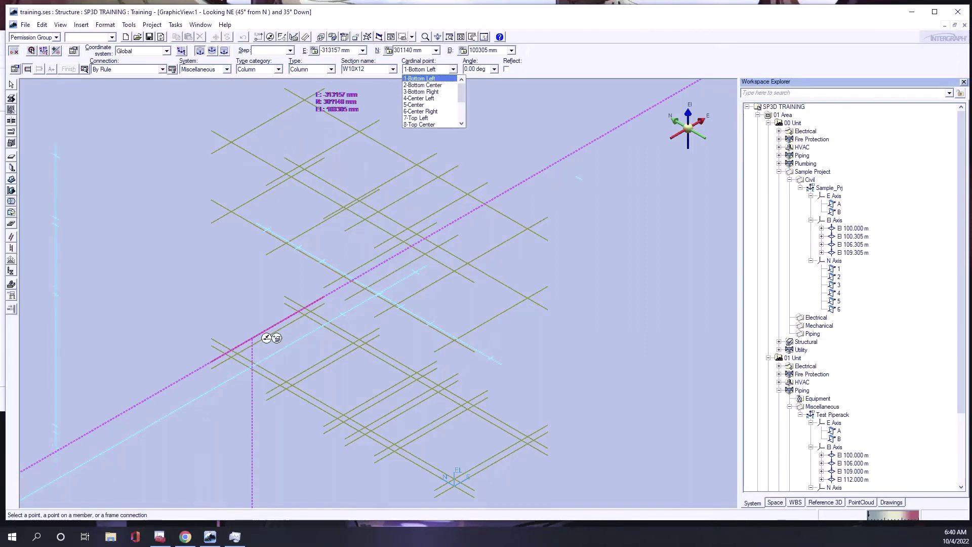
Set the cardinal point to 5-Center and pick the column base at E -314200, N 292114, El 100000 mm.
click(449, 97)
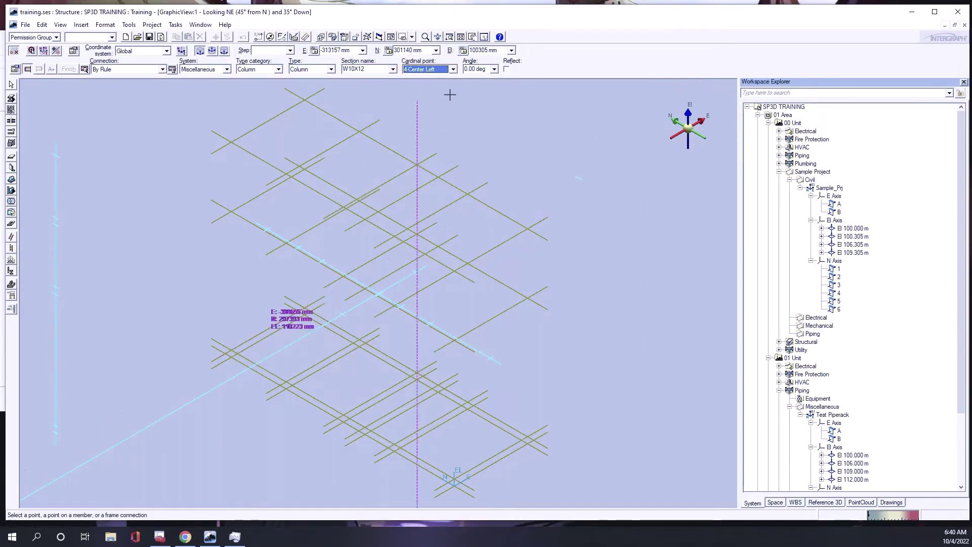
click(454, 69)
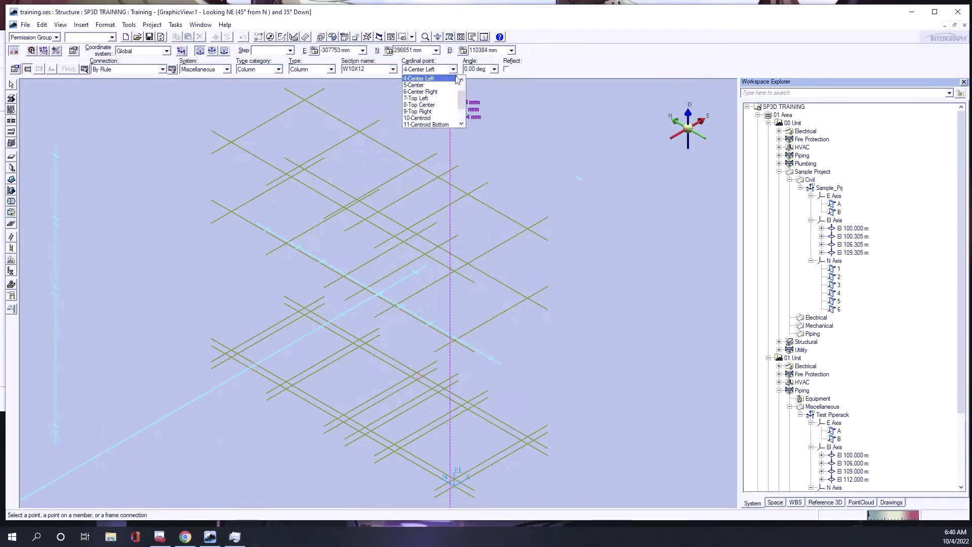
click(416, 85)
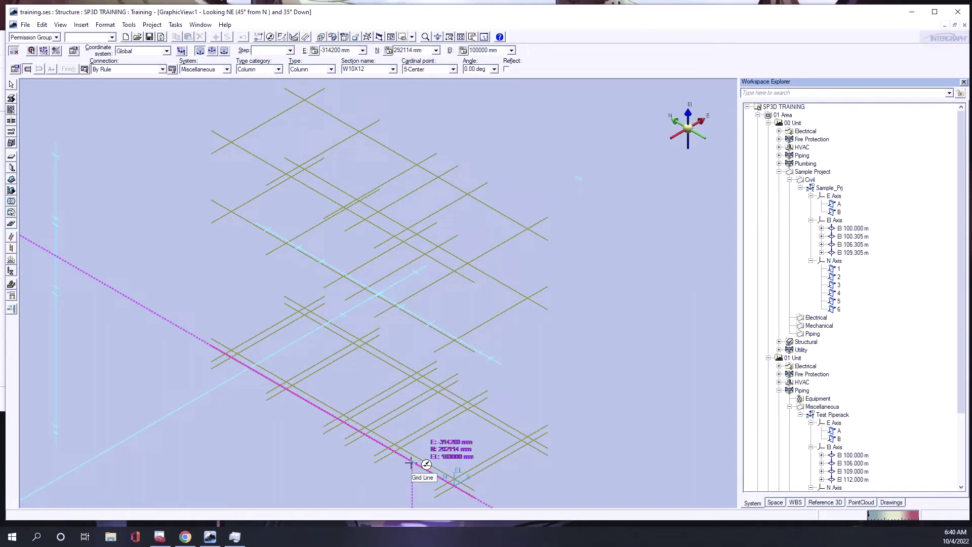
click(409, 461)
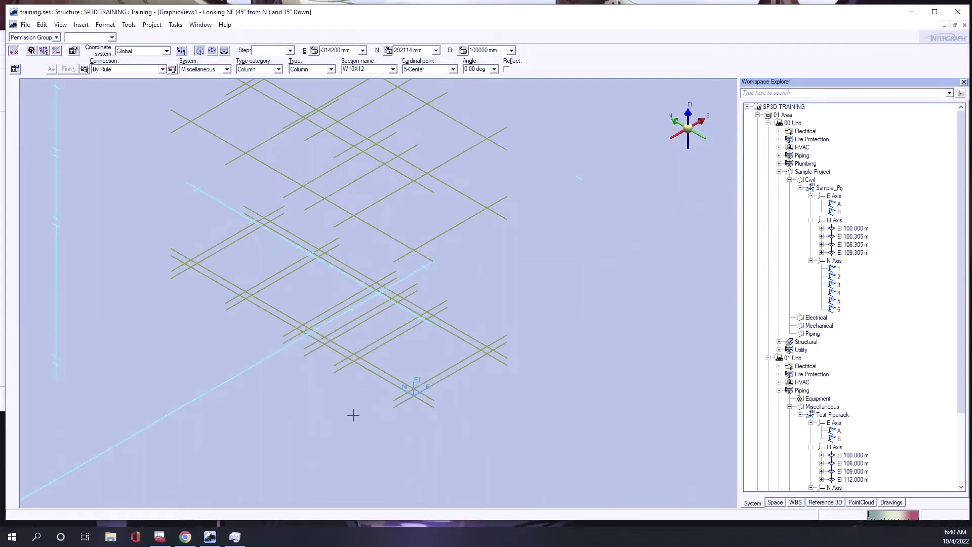
Cancel column placement, select the El 109.000 m plane, and restart linear member placement.
key(Escape)
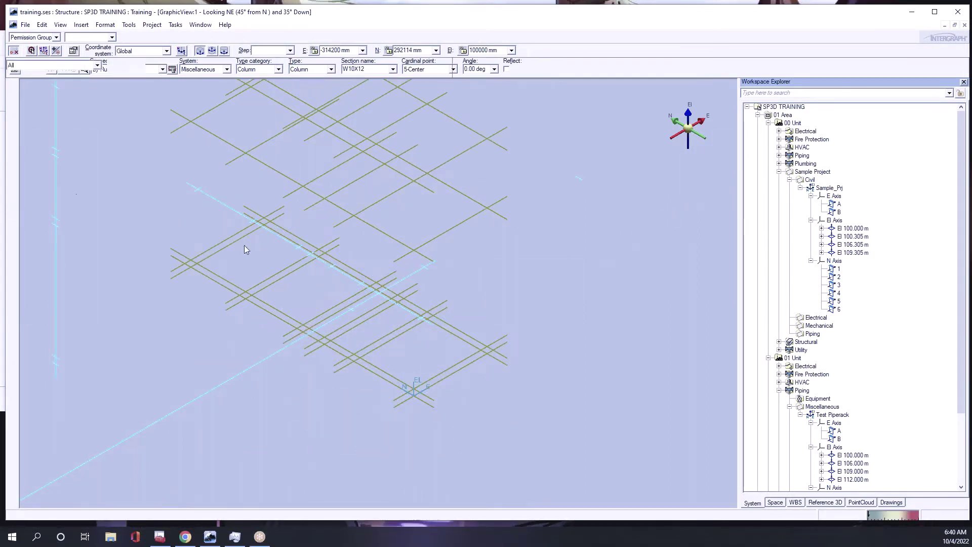
click(305, 332)
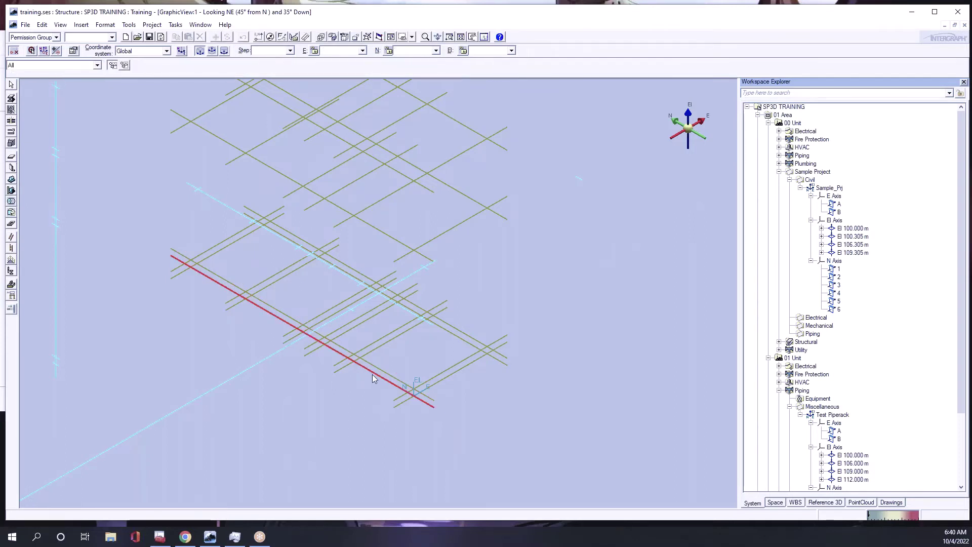
click(853, 471)
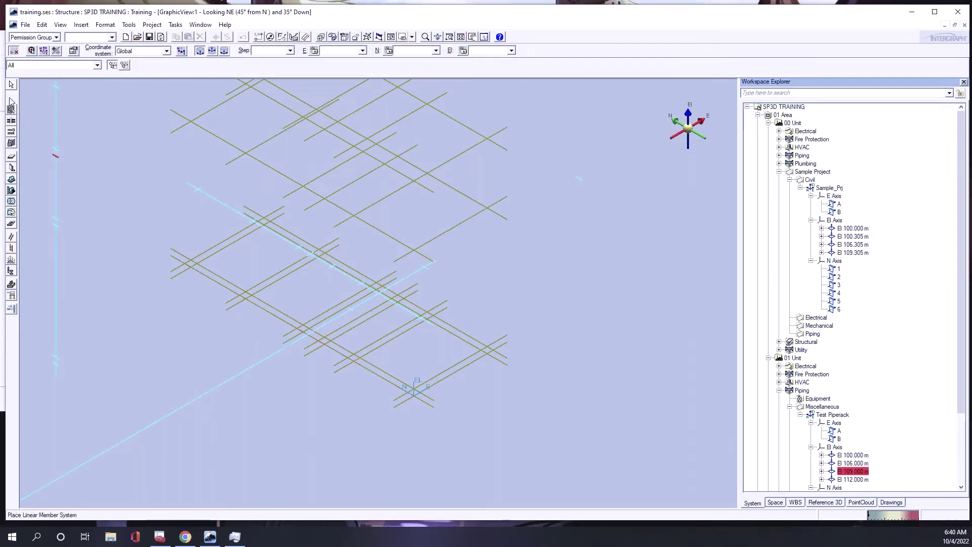
click(11, 101)
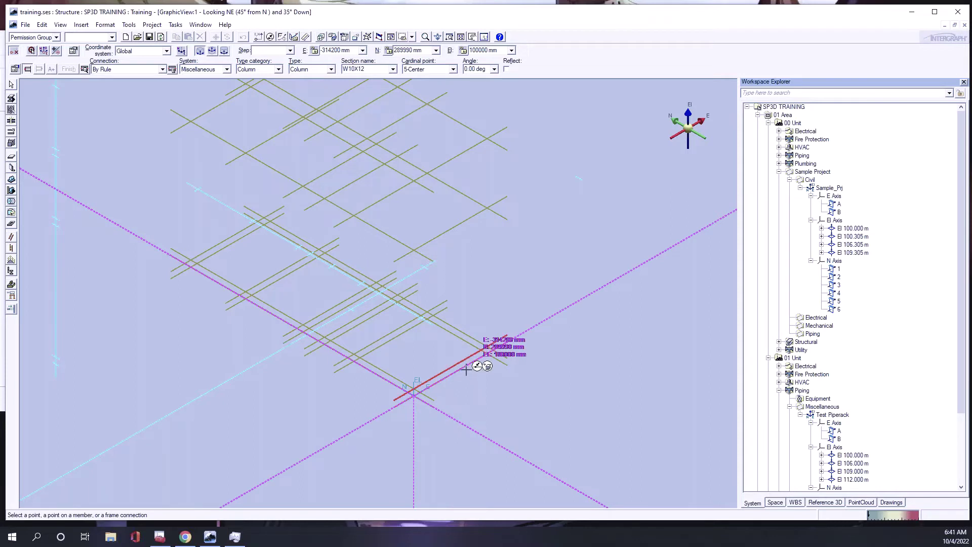
Pick the W10X12 column base at the El 100 m grid intersection, restarting placement once.
click(462, 364)
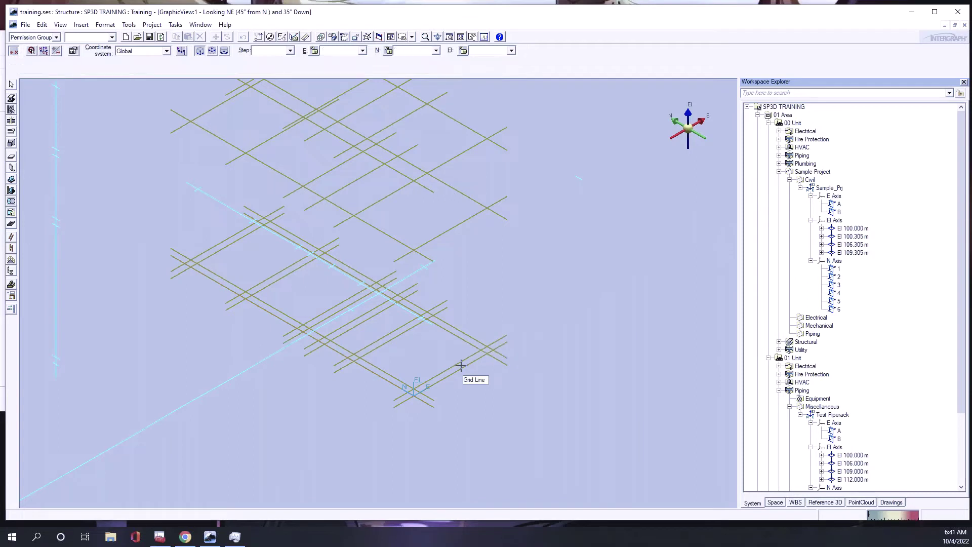
key(Escape)
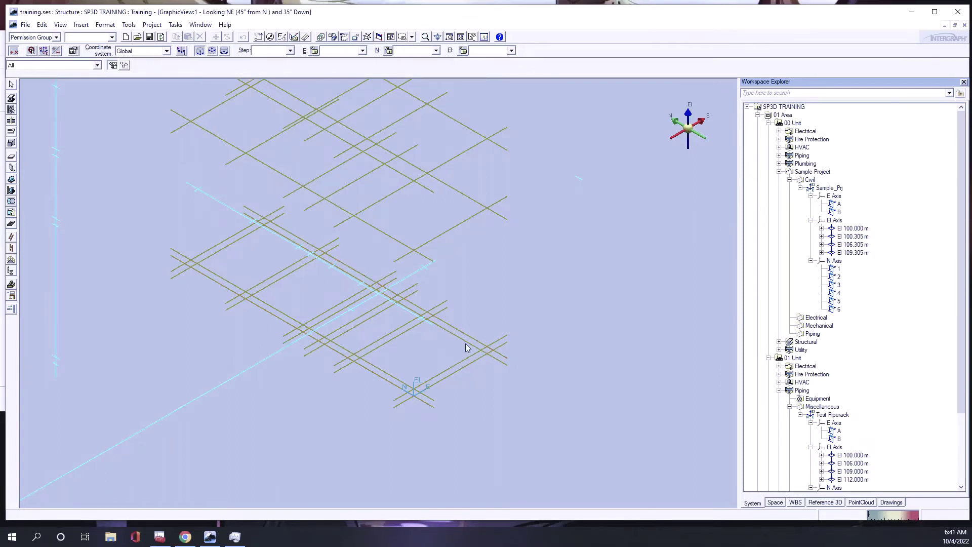
click(12, 99)
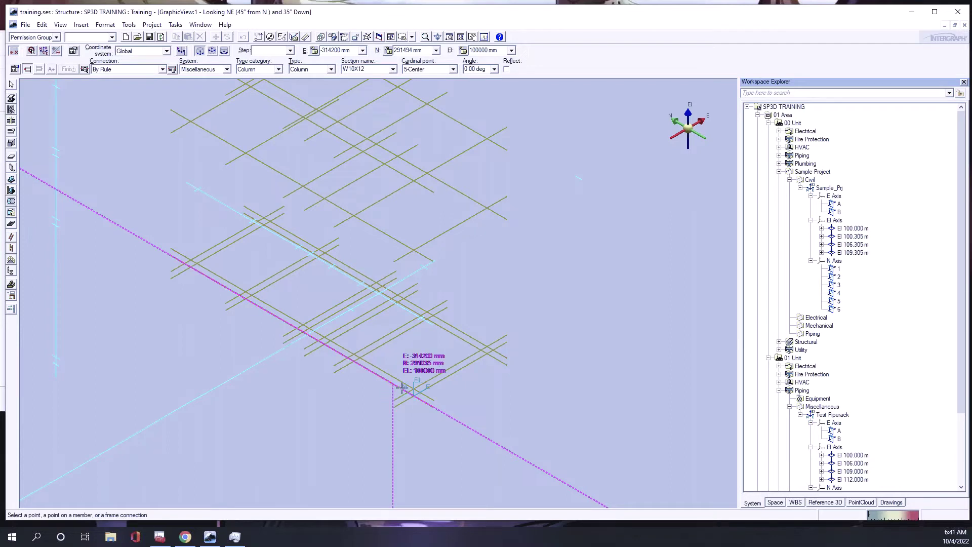
click(439, 380)
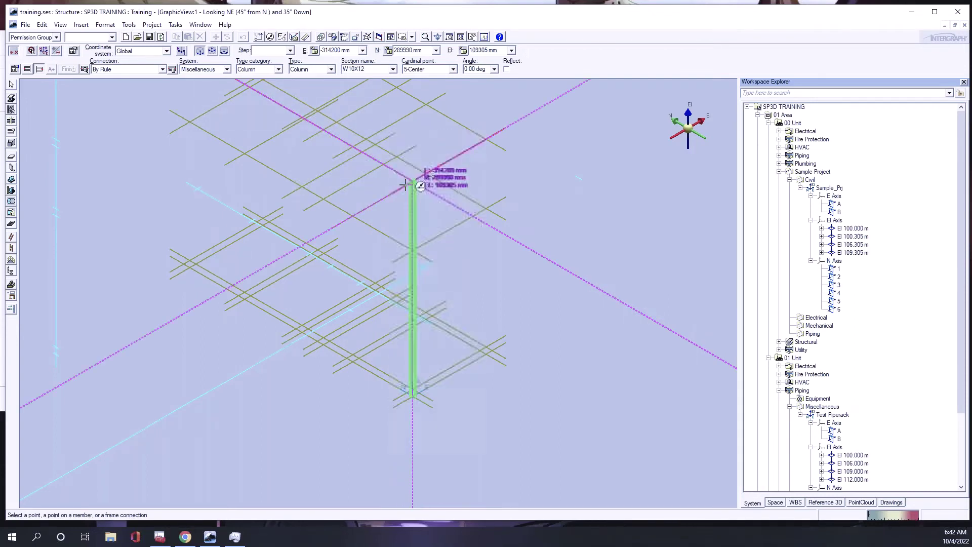
Commit the column top at El 109.305 m, then delete the stray sloped member MemberSystem-ID1-0002.
click(441, 168)
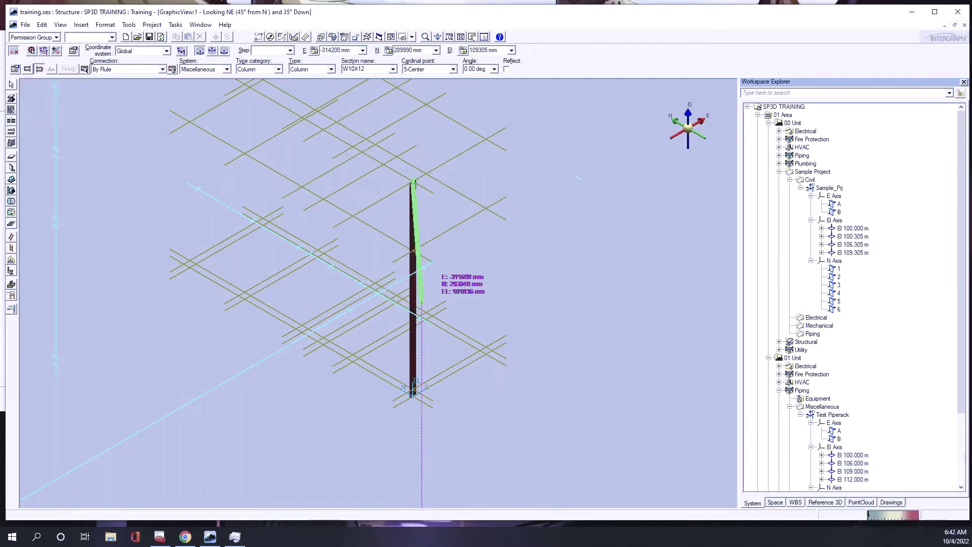
click(421, 303)
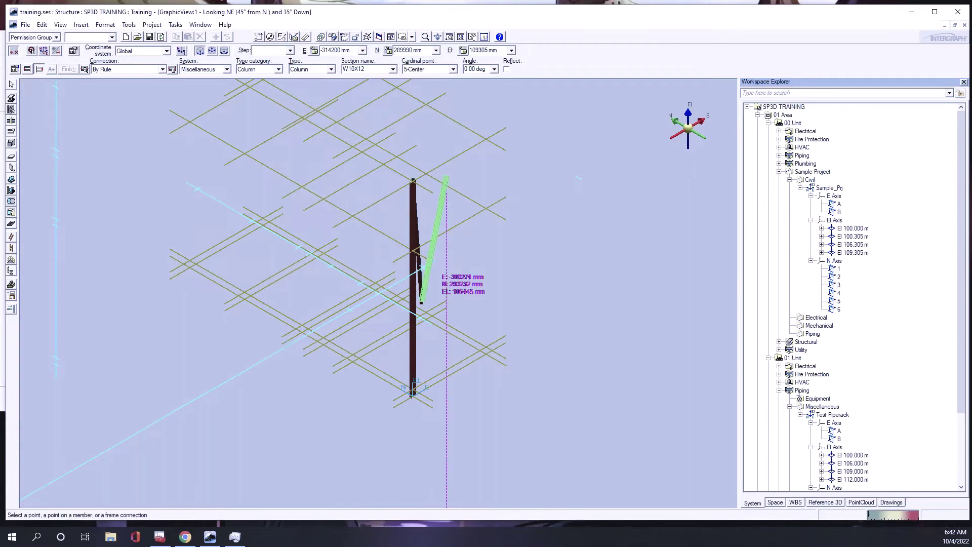
right_click(432, 271)
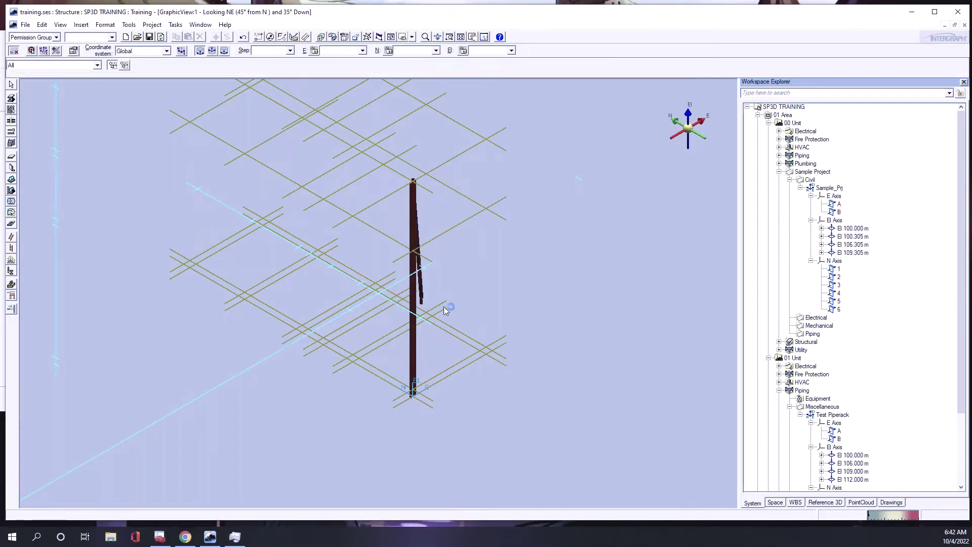
click(432, 284)
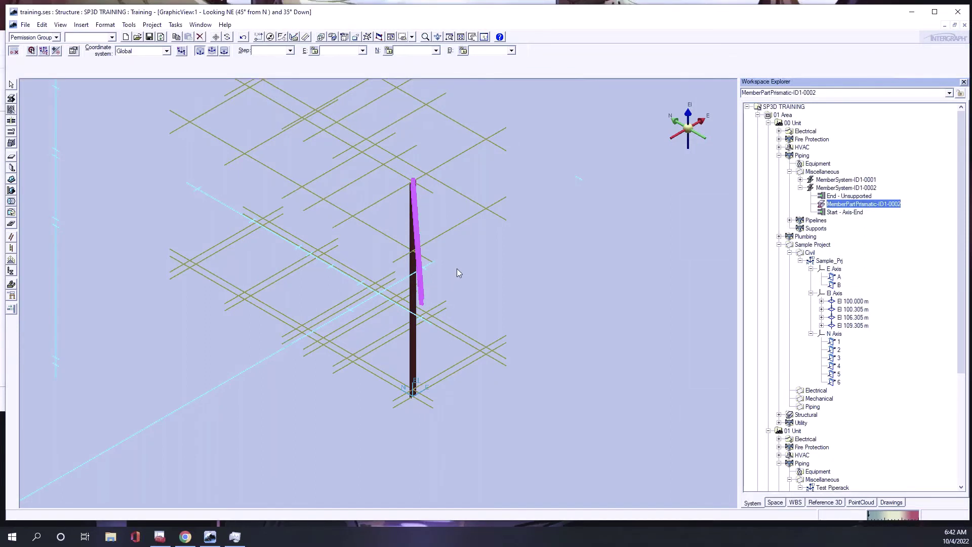
key(Delete)
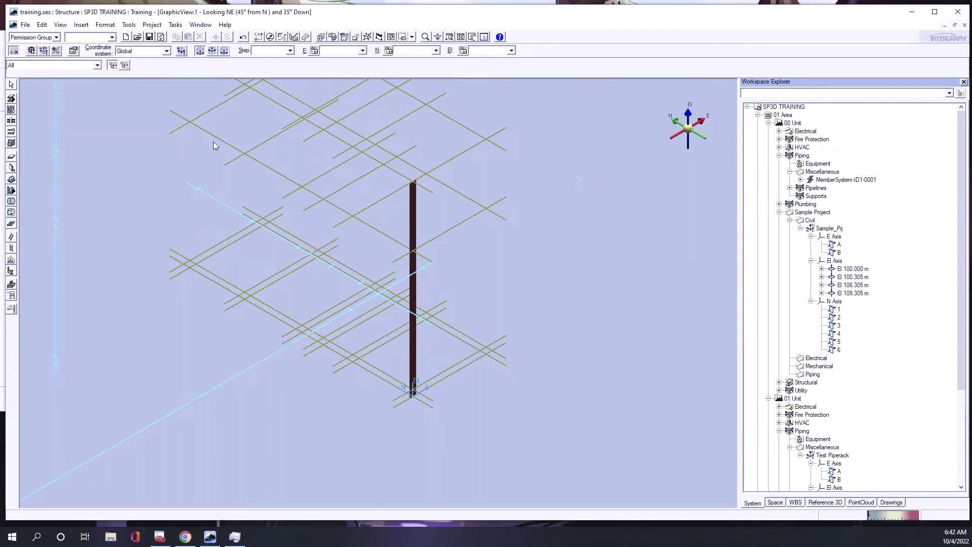
Start grid-intersection column placement with members assigned to 01 Area > 00 Unit > Piping > Miscellaneous.
click(12, 99)
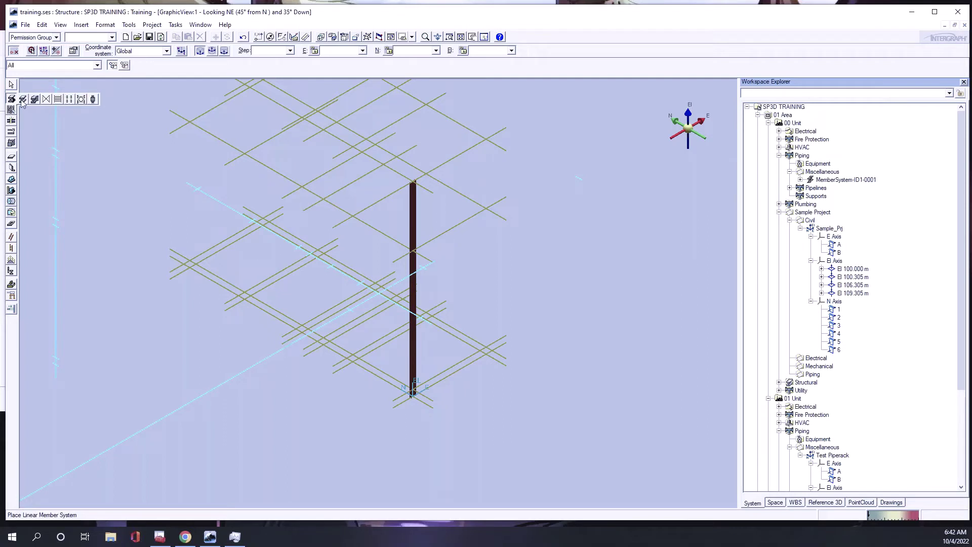
click(69, 99)
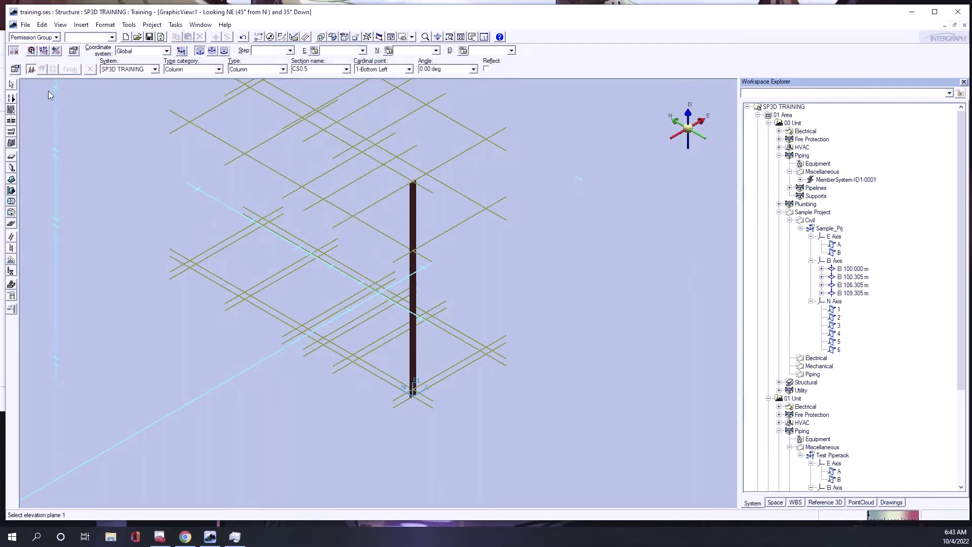
click(151, 71)
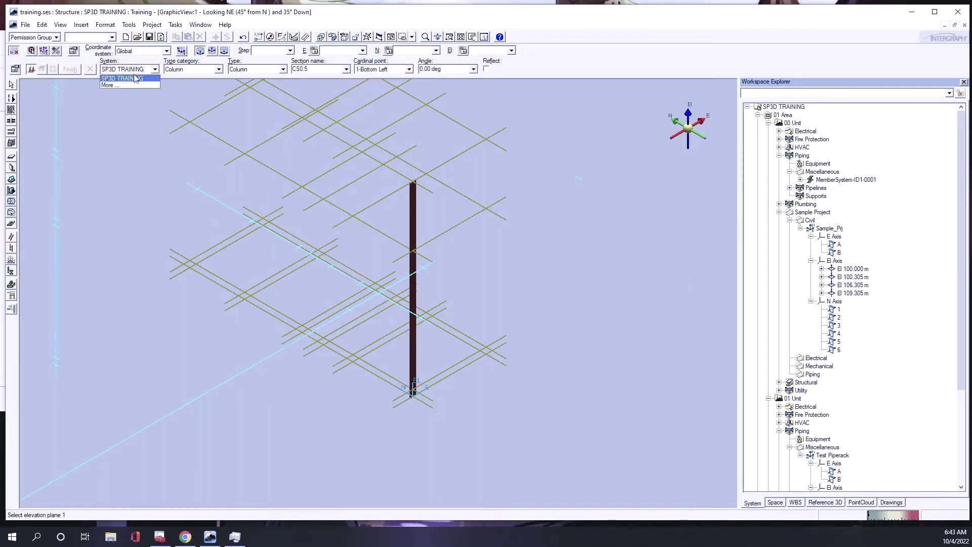
click(109, 85)
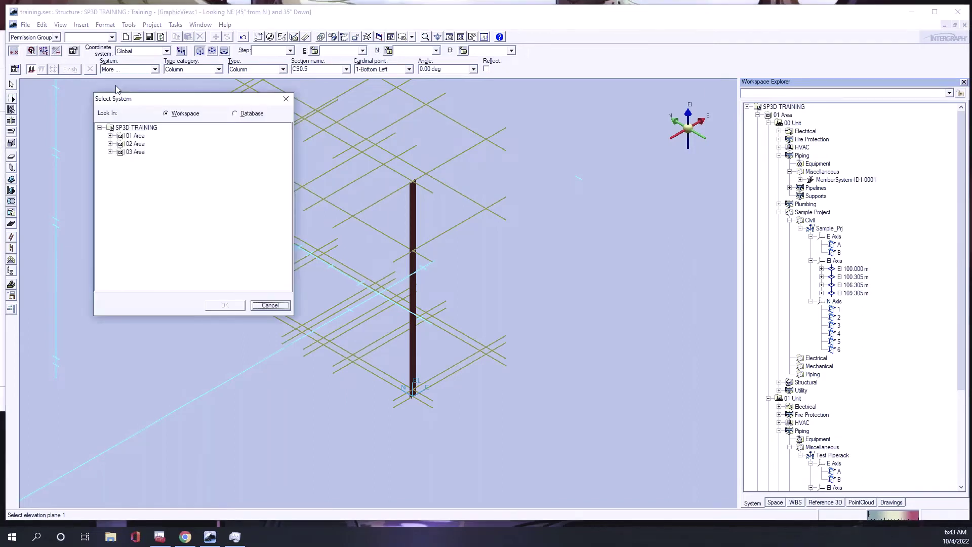
click(111, 135)
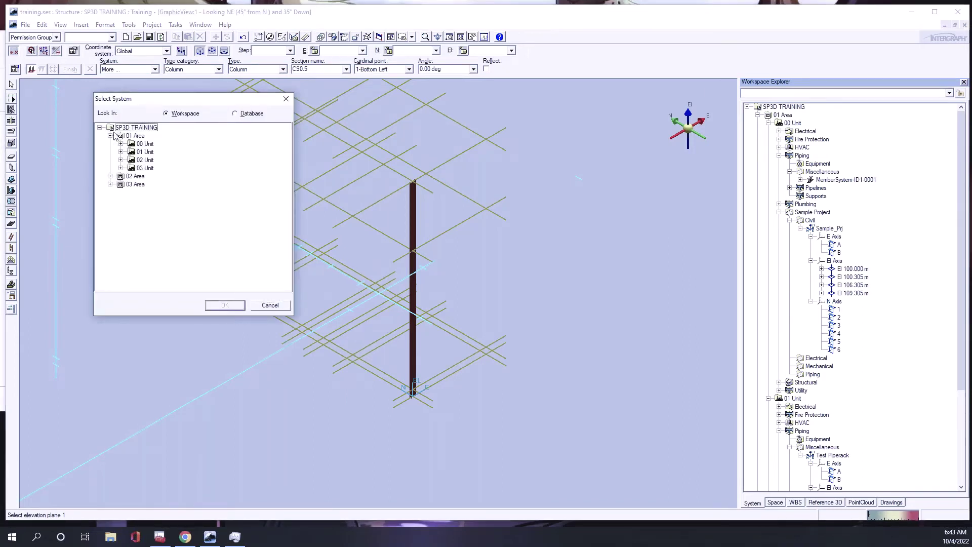
click(121, 145)
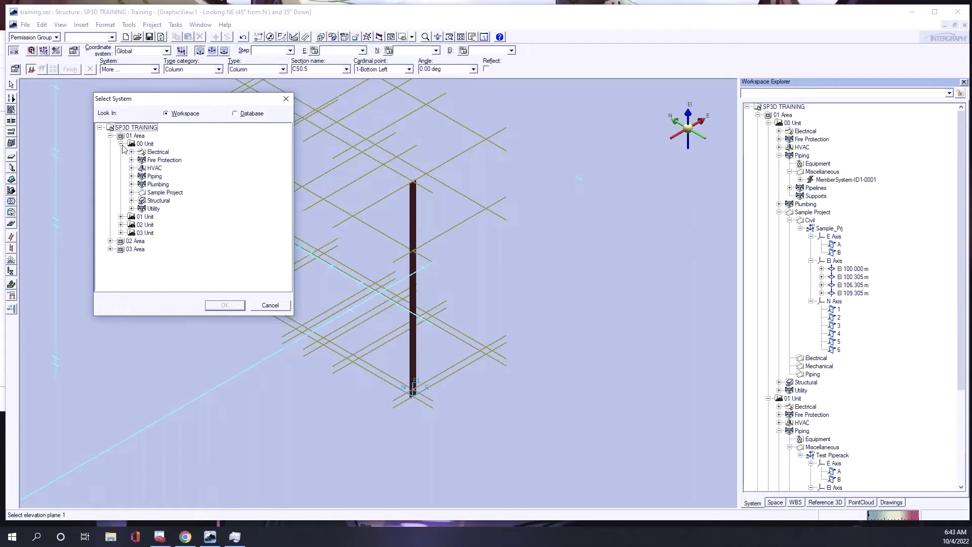
double_click(141, 178)
click(176, 187)
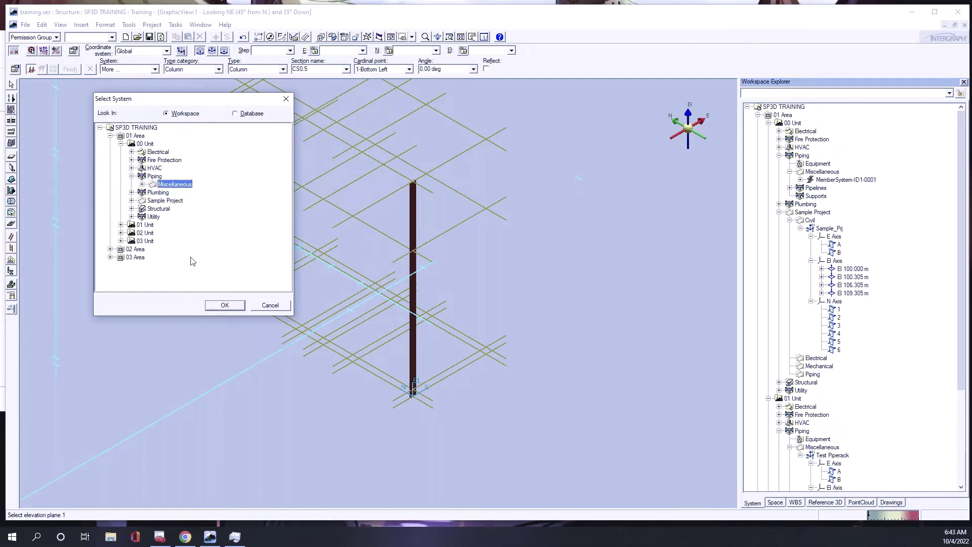
click(225, 305)
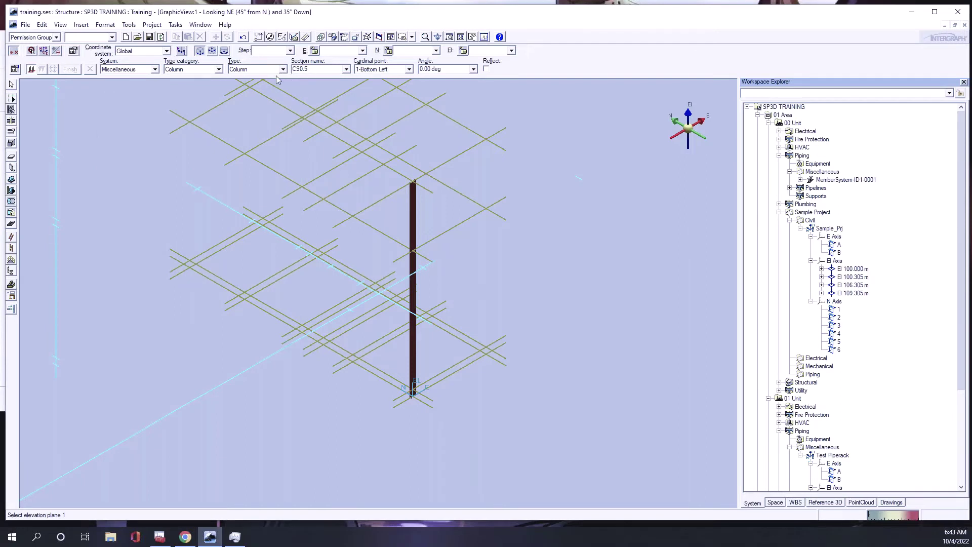
click(346, 69)
Replace the CS0.5 section with W10X12 for the new columns.
click(310, 76)
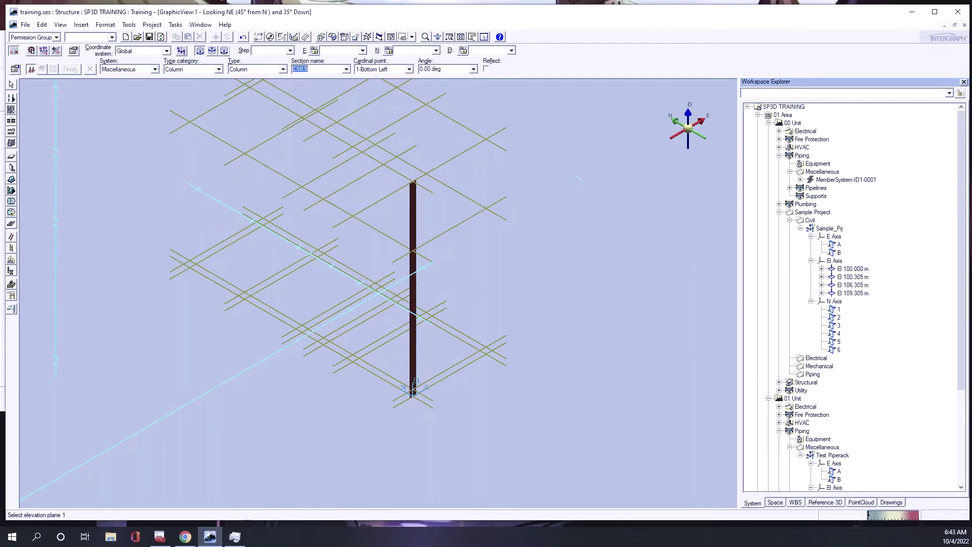
text(w10*)
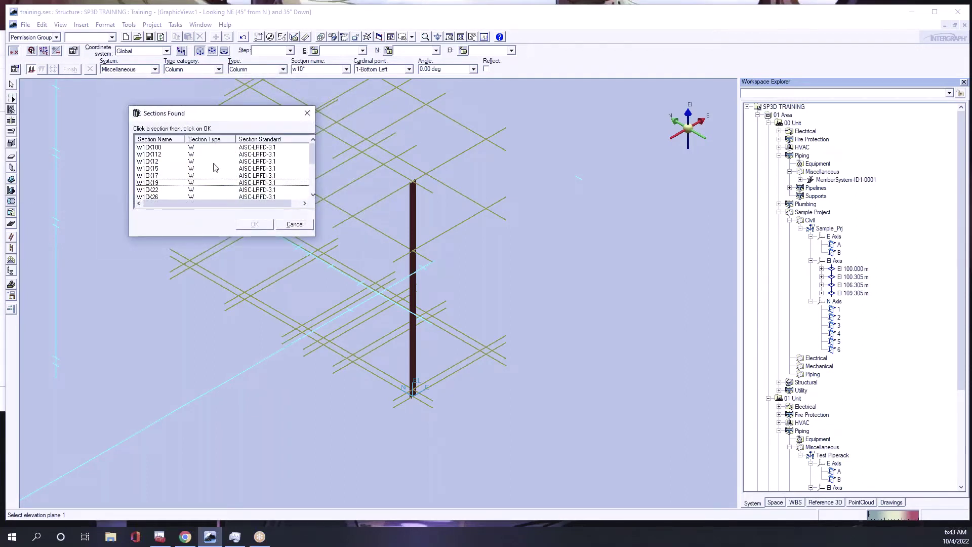
click(152, 161)
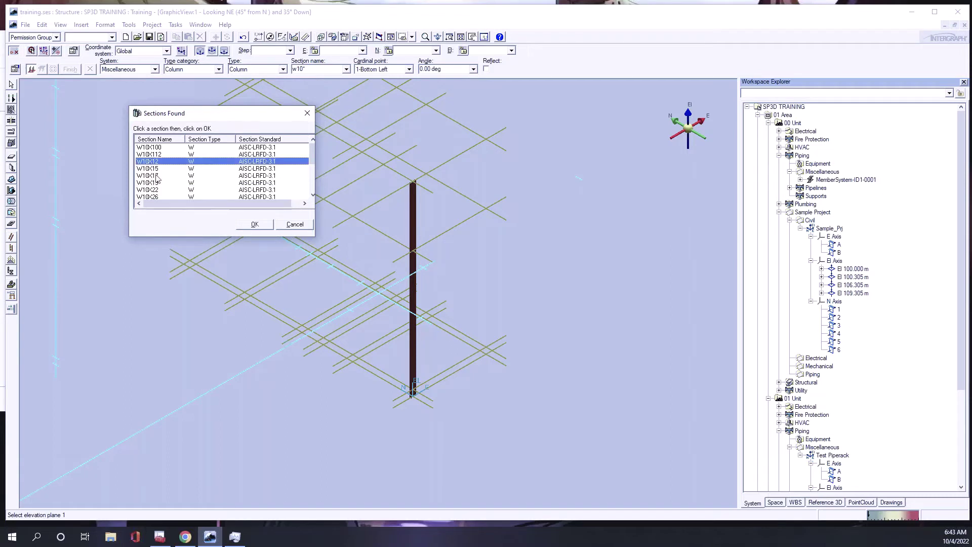
click(255, 224)
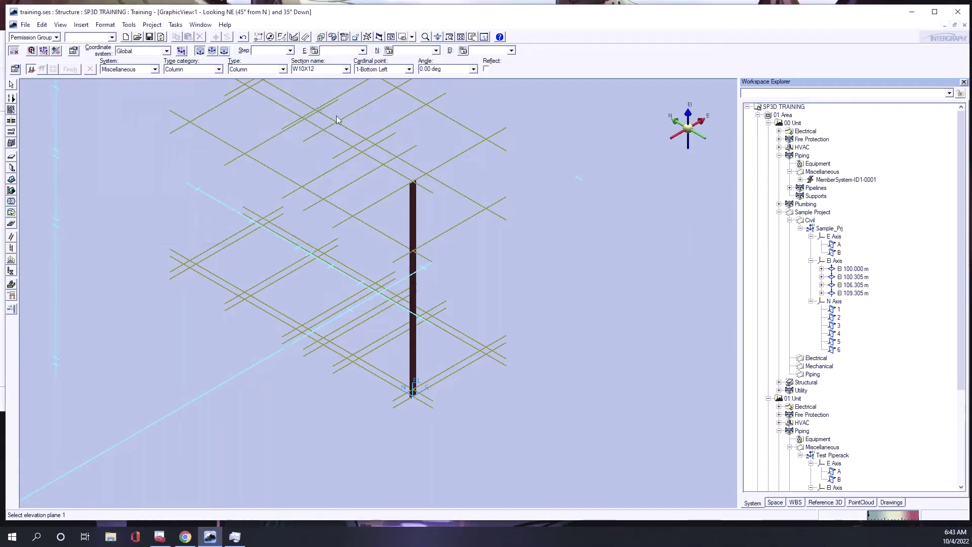
Set the cardinal point to 5-Center and pick El 100.000 m as the bottom elevation.
click(408, 69)
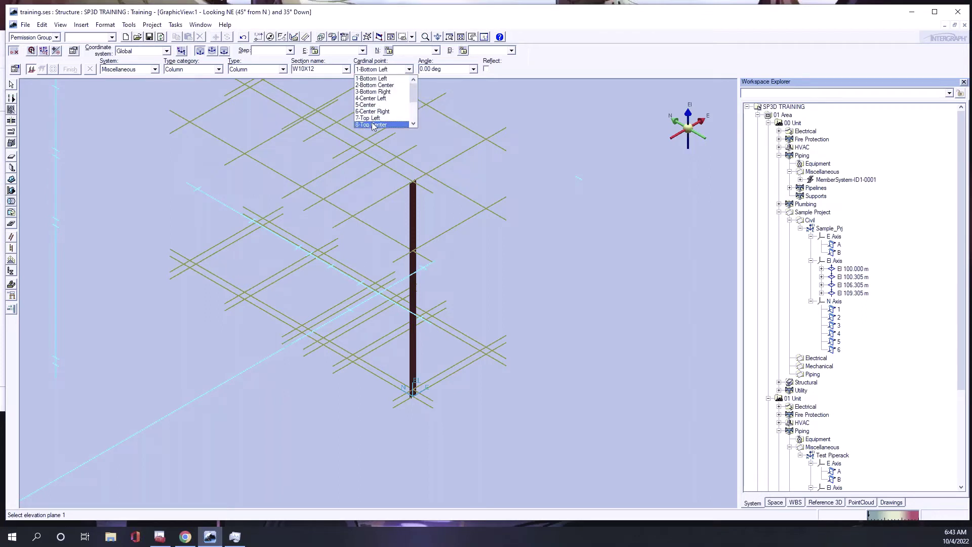
click(375, 105)
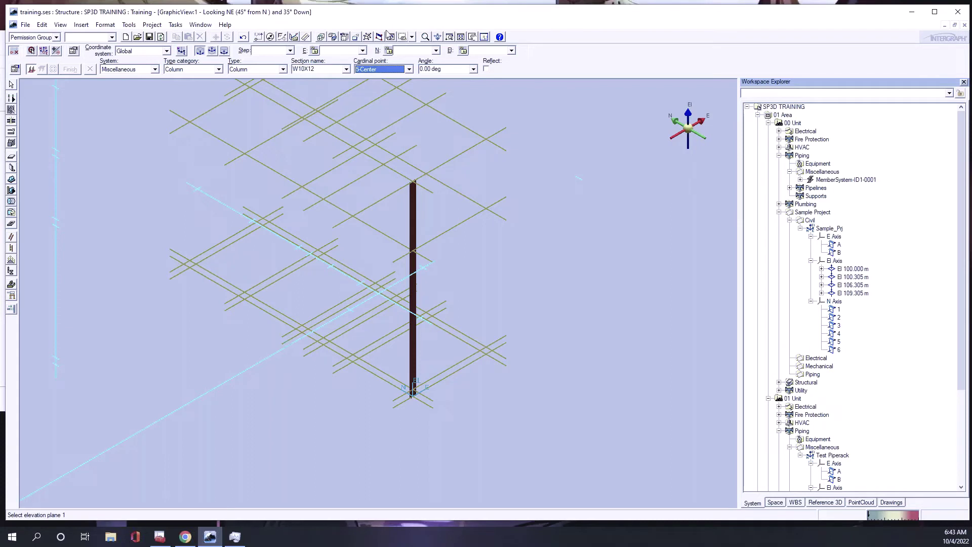
click(367, 36)
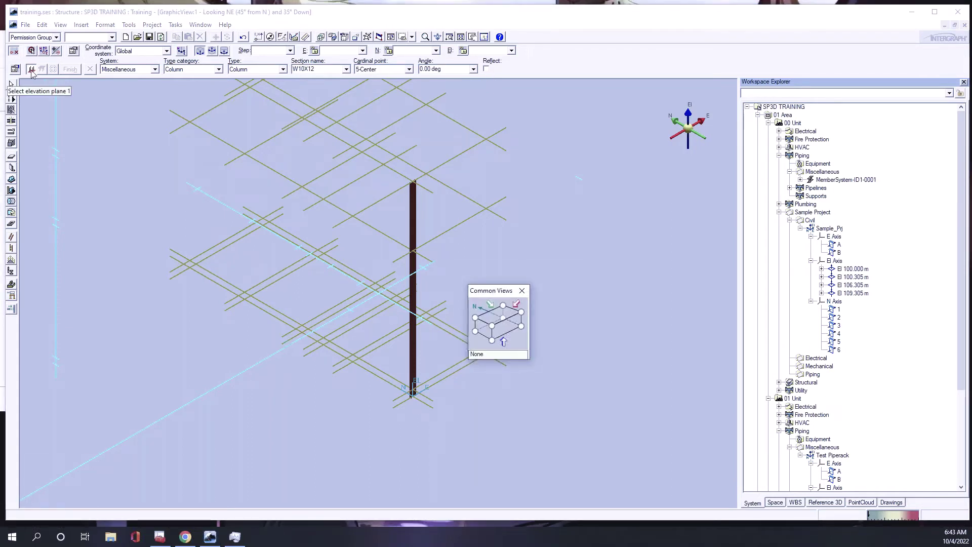
click(855, 268)
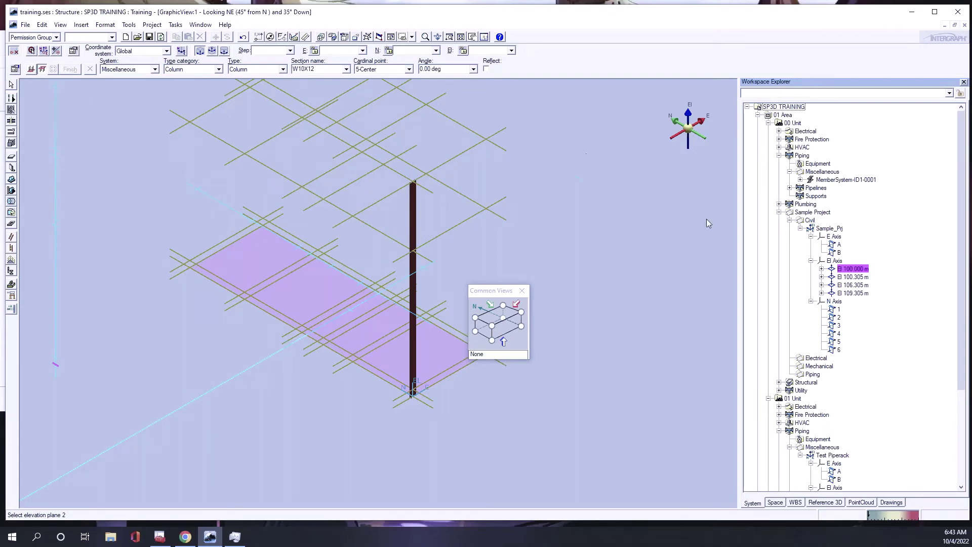
Set El 109.305 m as top elevation, switch to plan, and fence-select all grid intersections.
click(854, 293)
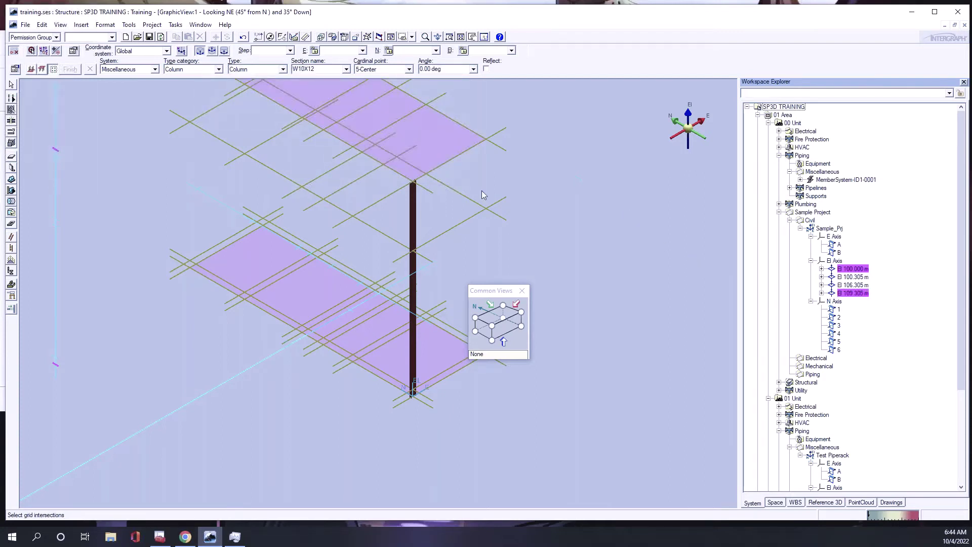
click(498, 318)
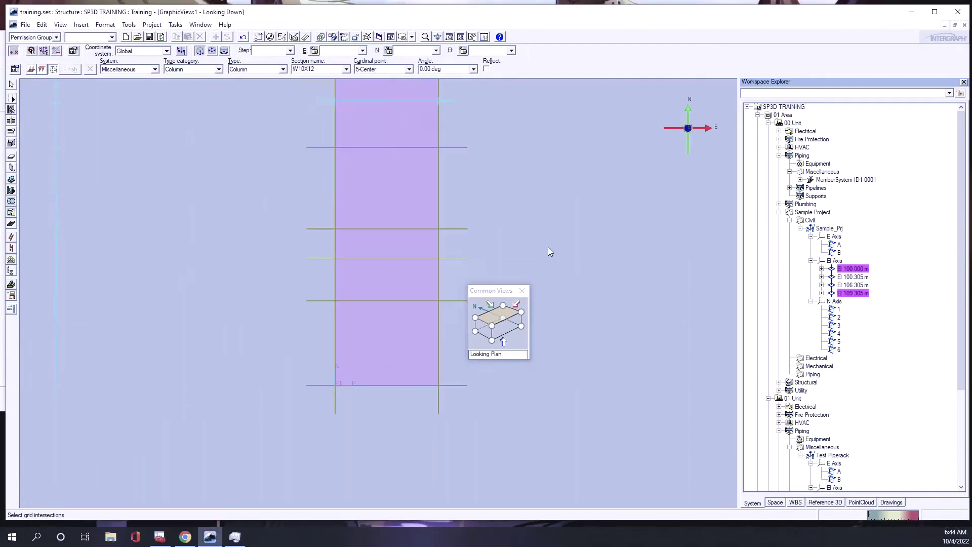
scroll(536, 233, down, 1)
middle_drag(522, 254, 492, 274)
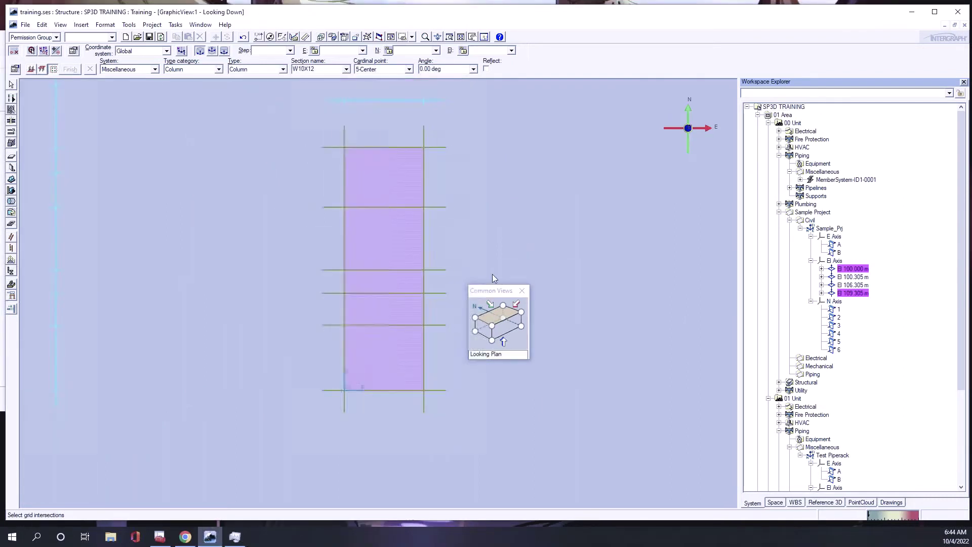
drag(306, 125, 436, 366)
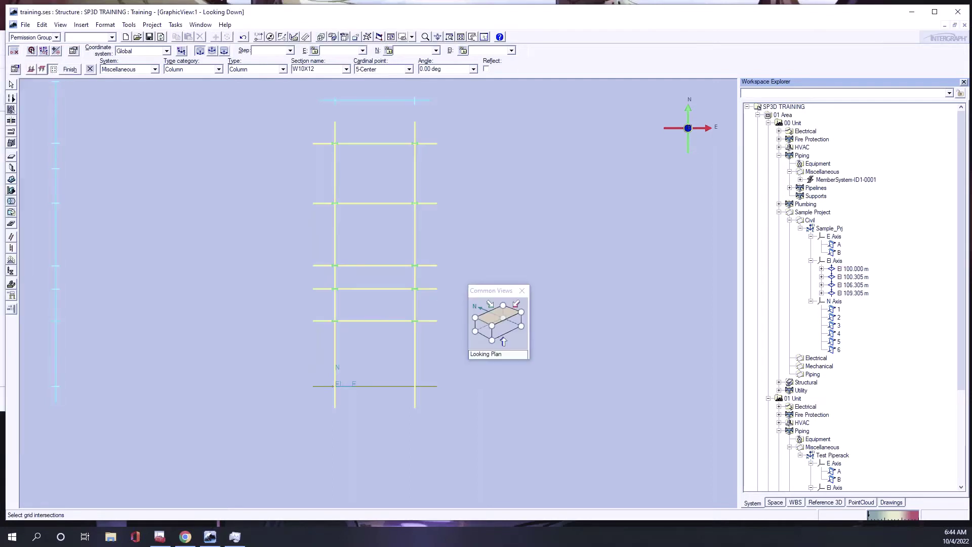
drag(393, 344, 393, 344)
Return to isometric view, set the column angle to 90 degrees, and finish placing the columns.
click(489, 329)
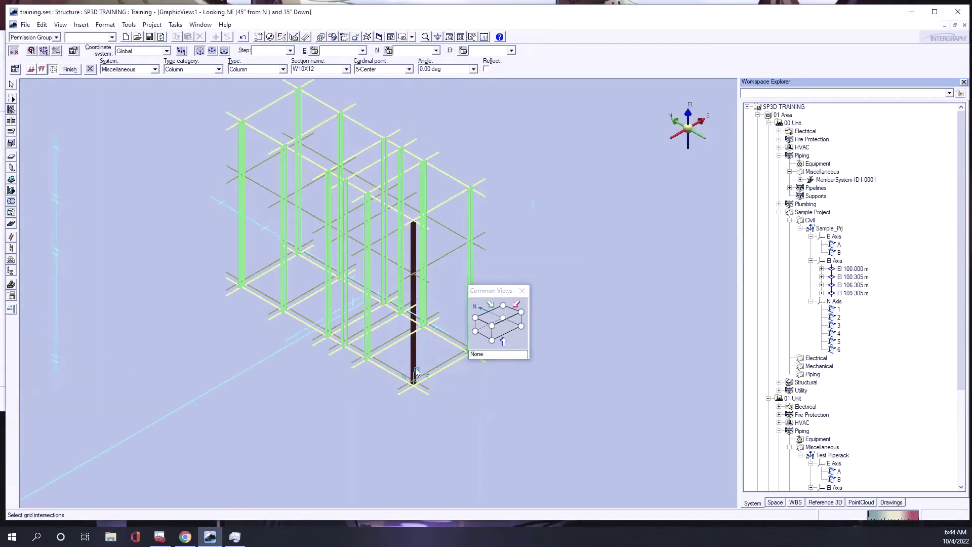
click(470, 68)
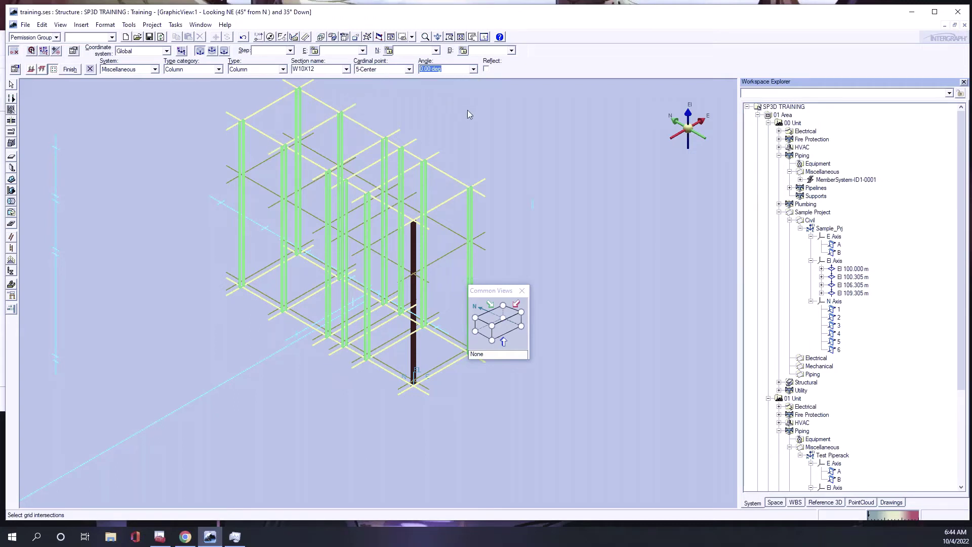
text(90)
key(Return)
click(70, 70)
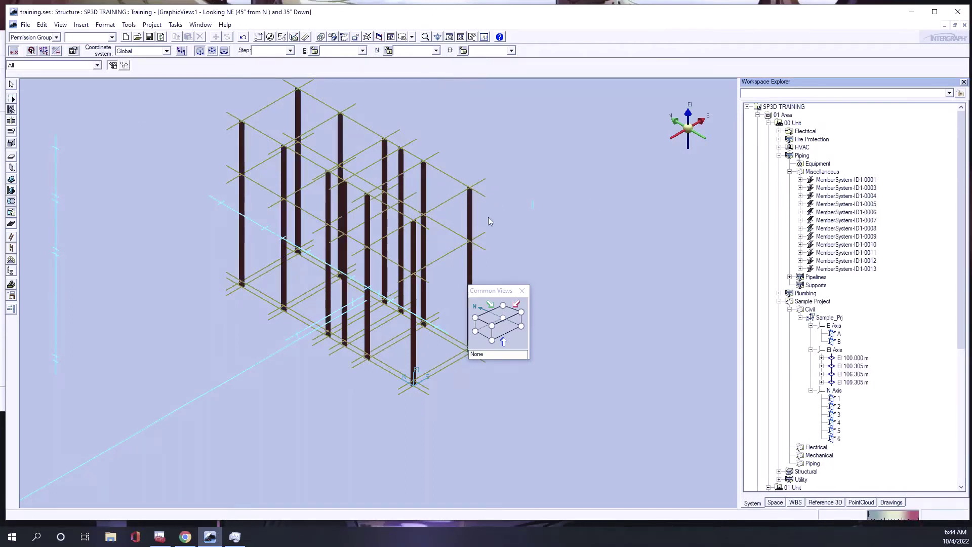
Reset the rightmost column's rotation angle to 0.00 deg and clear the selection.
click(472, 215)
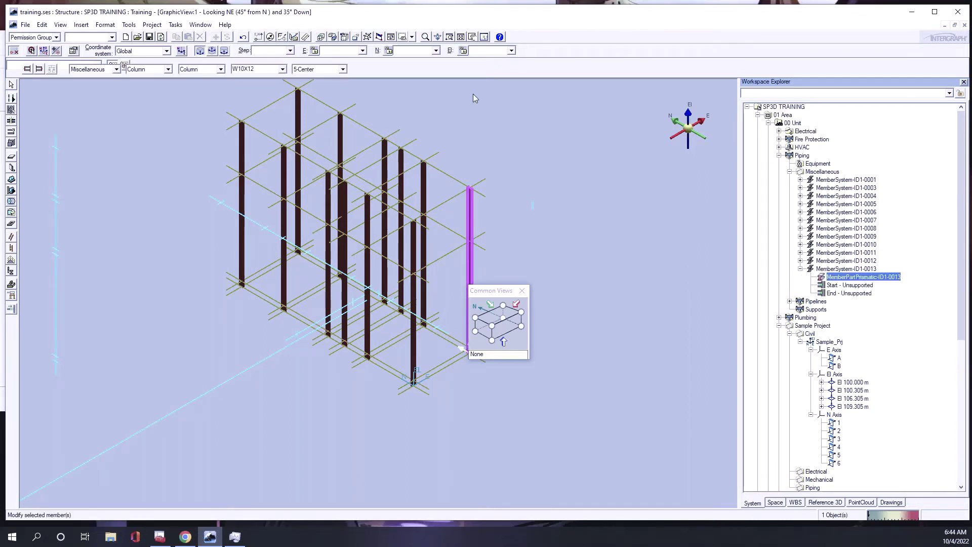
click(385, 70)
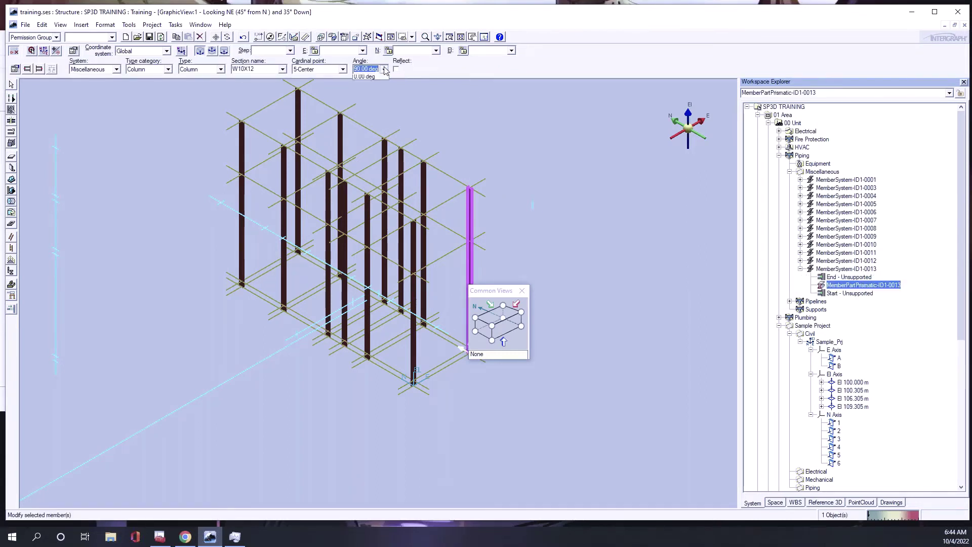
click(373, 80)
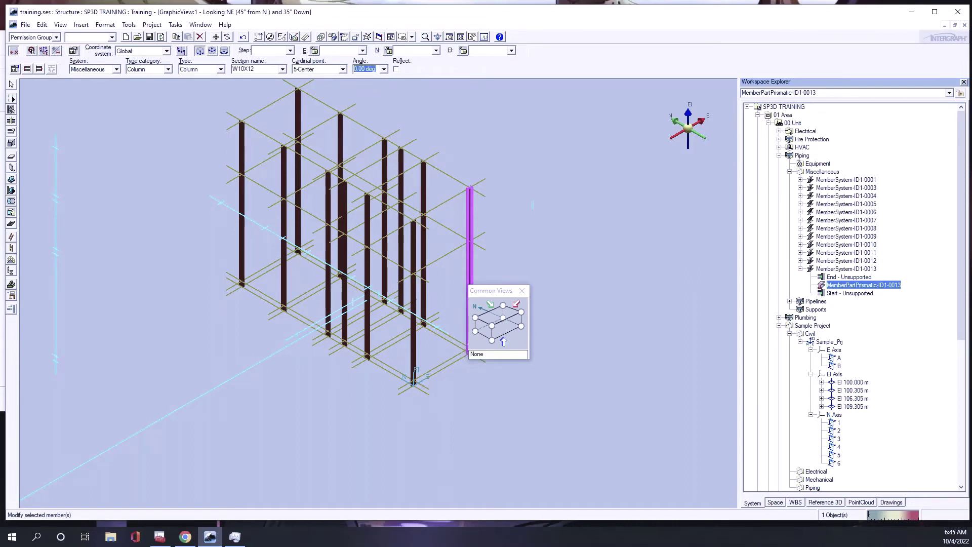
key(Escape)
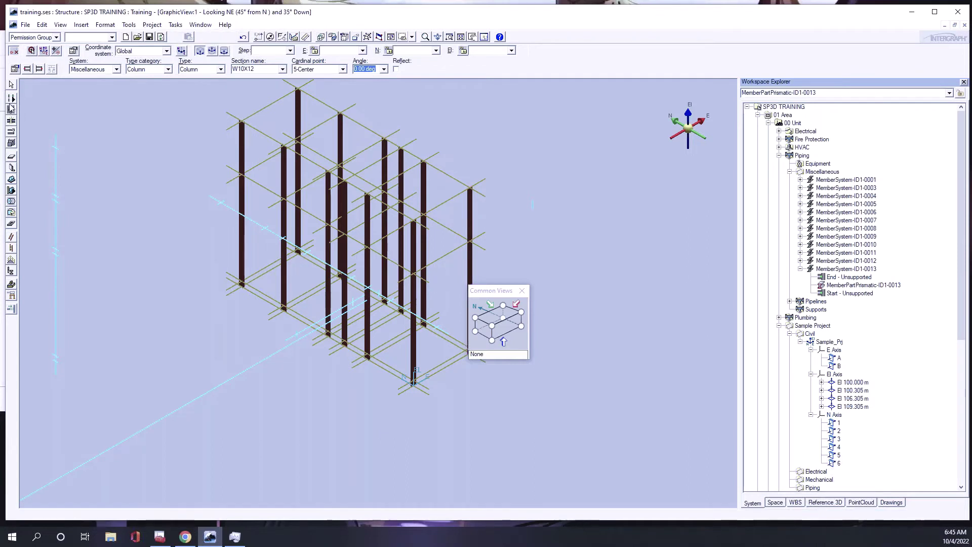
click(11, 100)
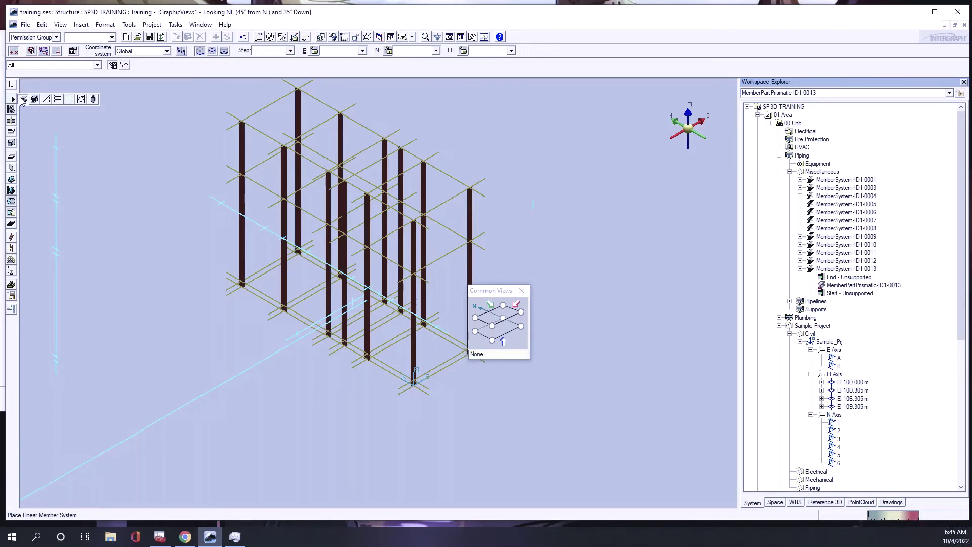
Set the new linear member's type category to Beam with section W10X15, found by searching W10*.
click(24, 100)
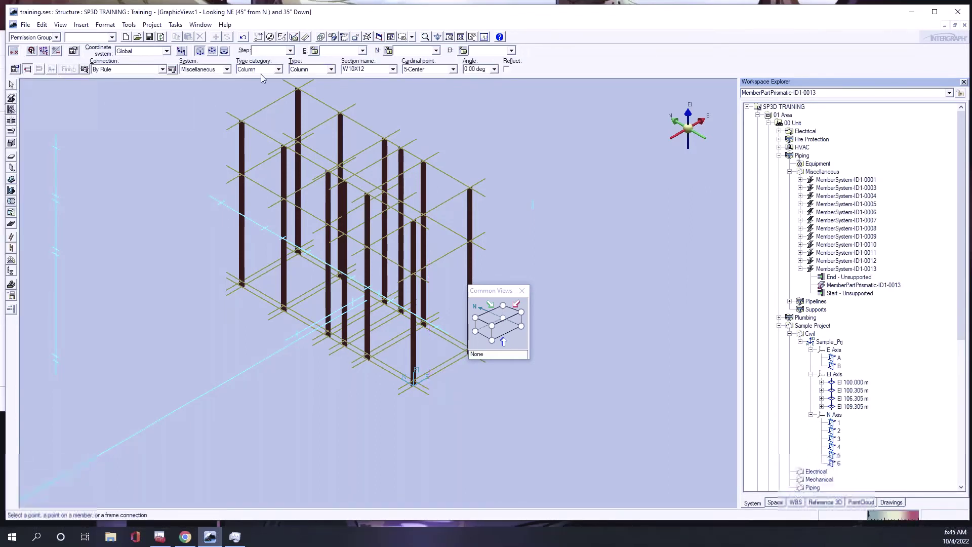
click(273, 73)
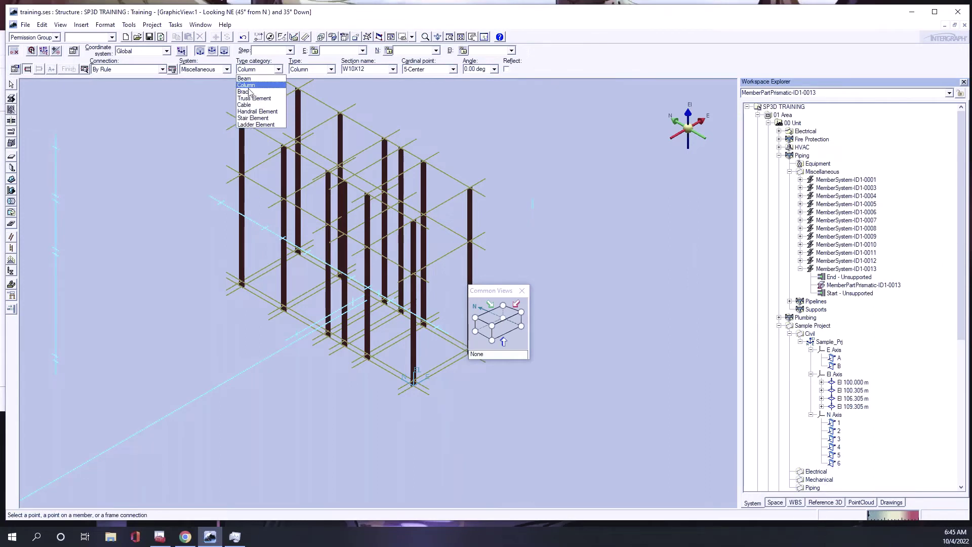
click(258, 79)
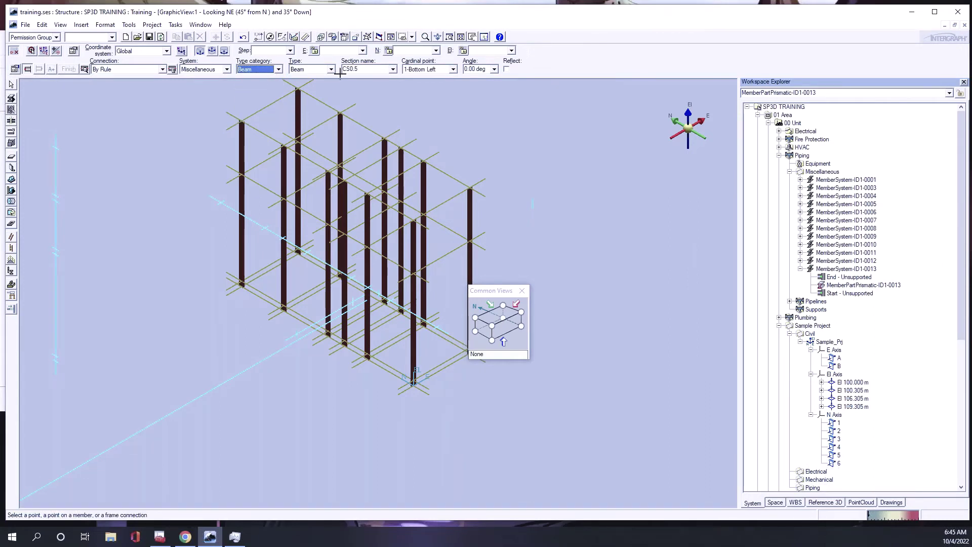
click(372, 69)
text(W)
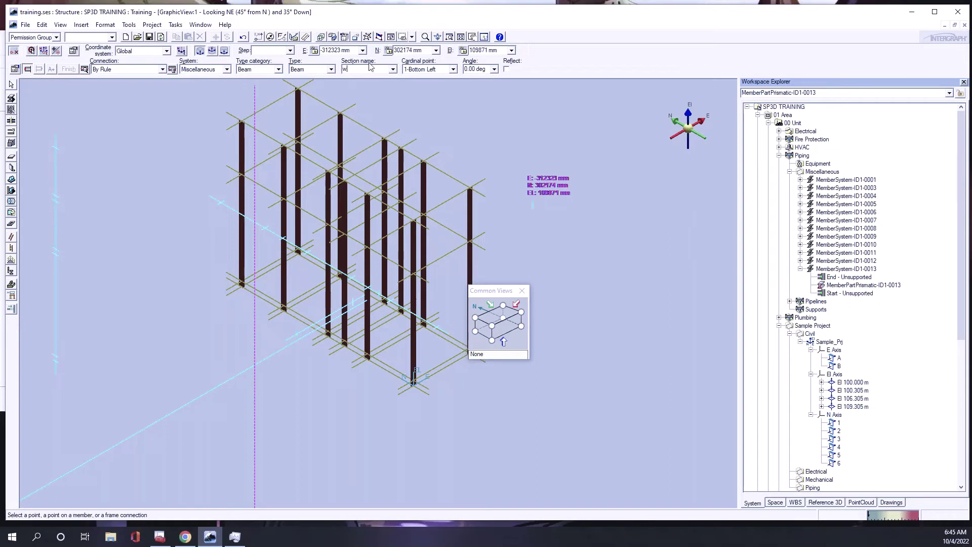
text(10*)
key(Return)
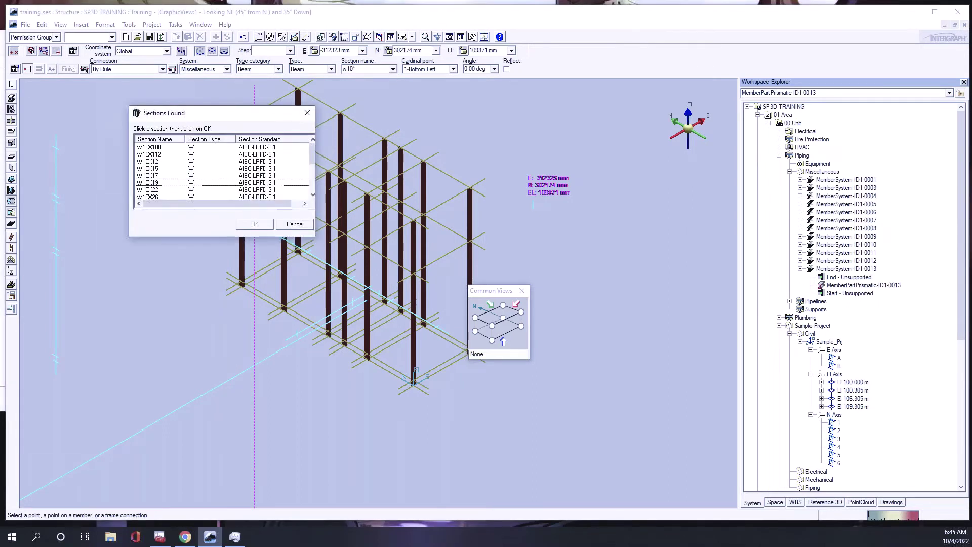
click(152, 168)
click(246, 226)
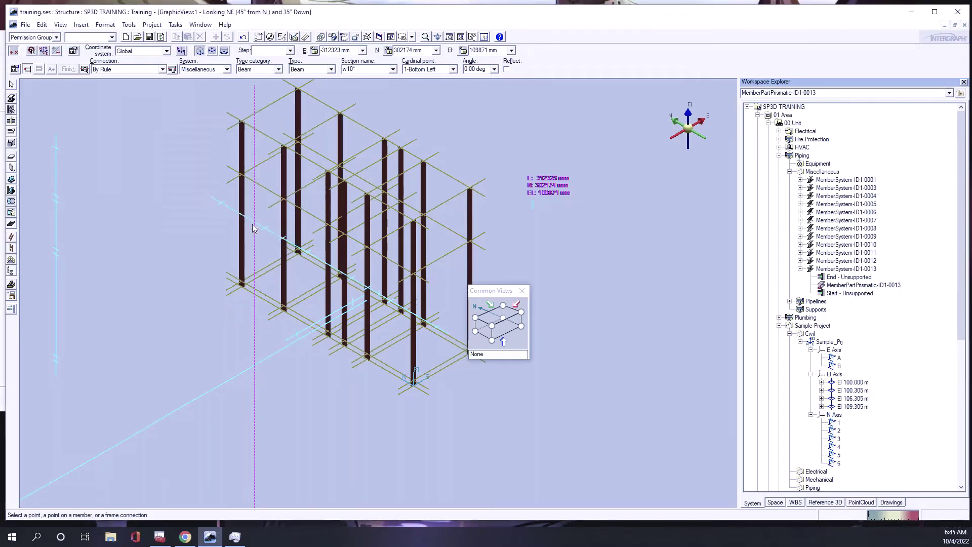
click(453, 69)
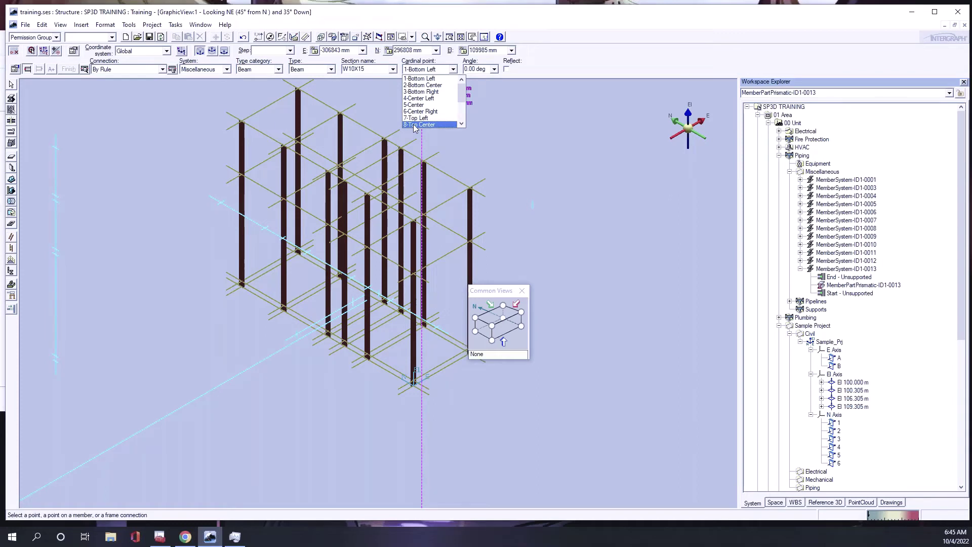
Place beam MemberSystem-ID1-0014 at cardinal point 8-Top Center from one column top to the next.
click(418, 124)
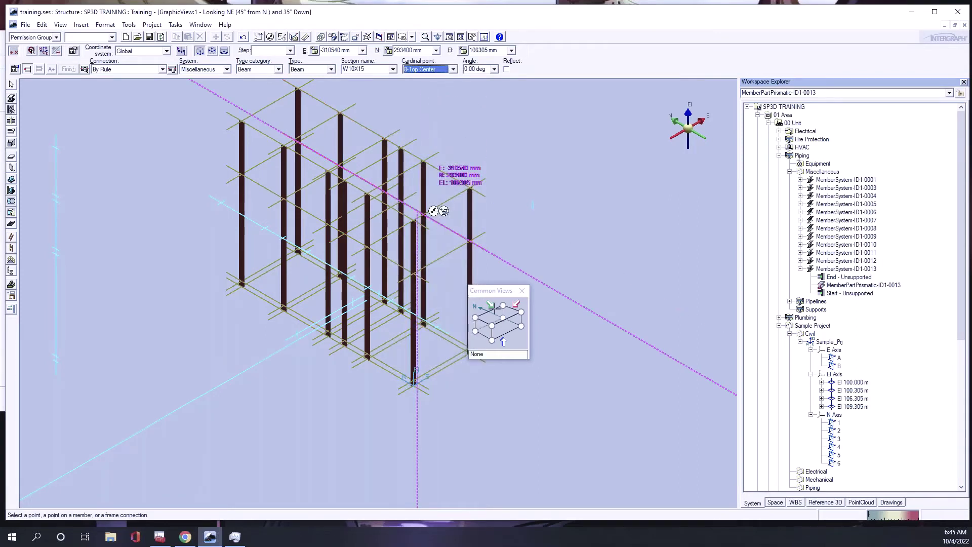
scroll(502, 251, up, 2)
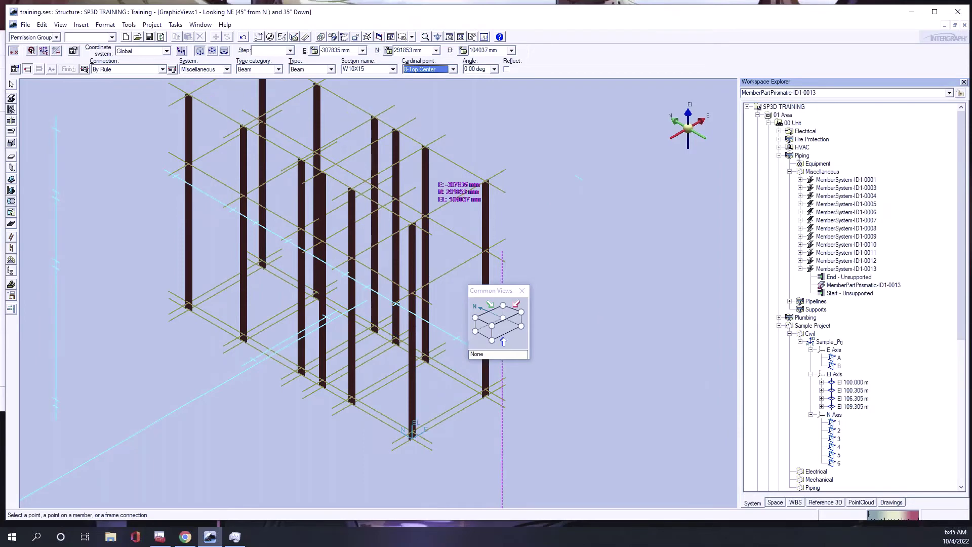
scroll(502, 252, up, 2)
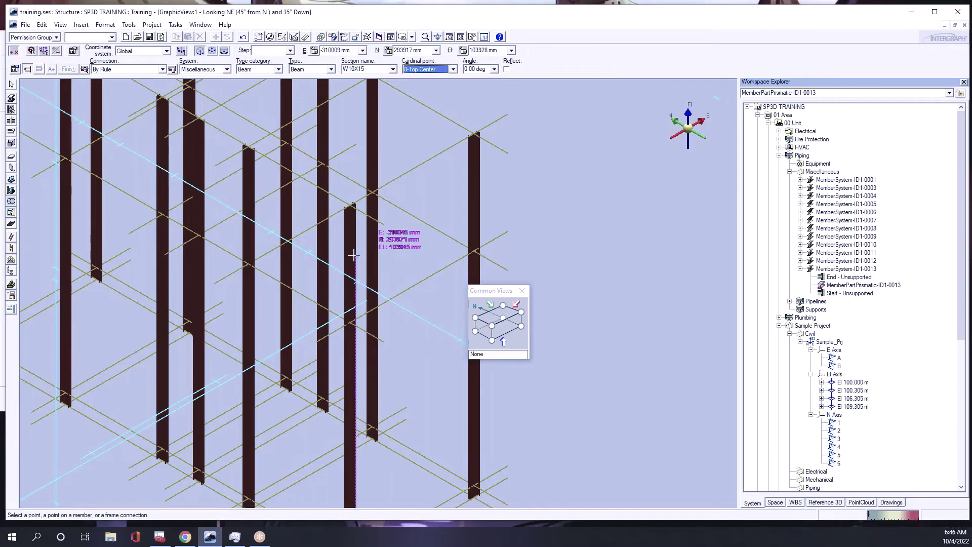
click(351, 256)
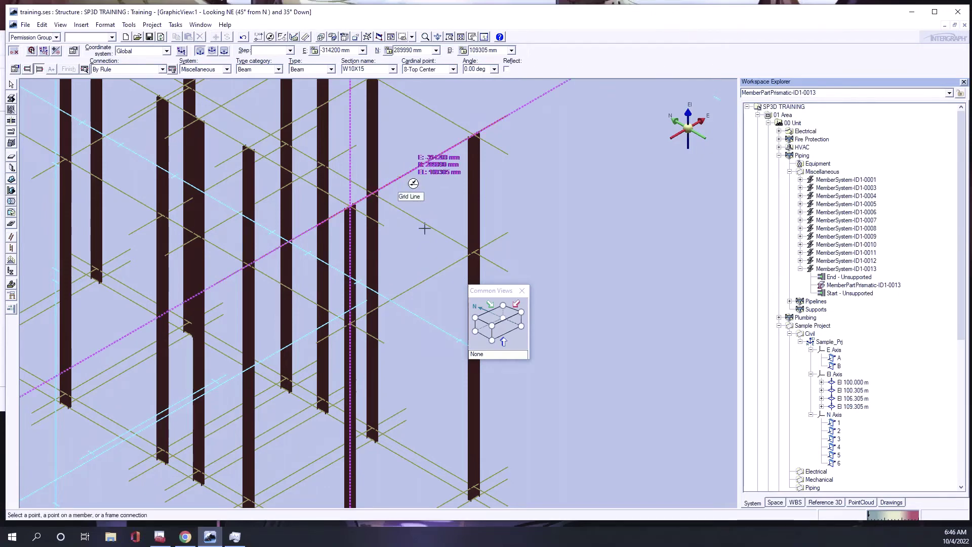
click(442, 150)
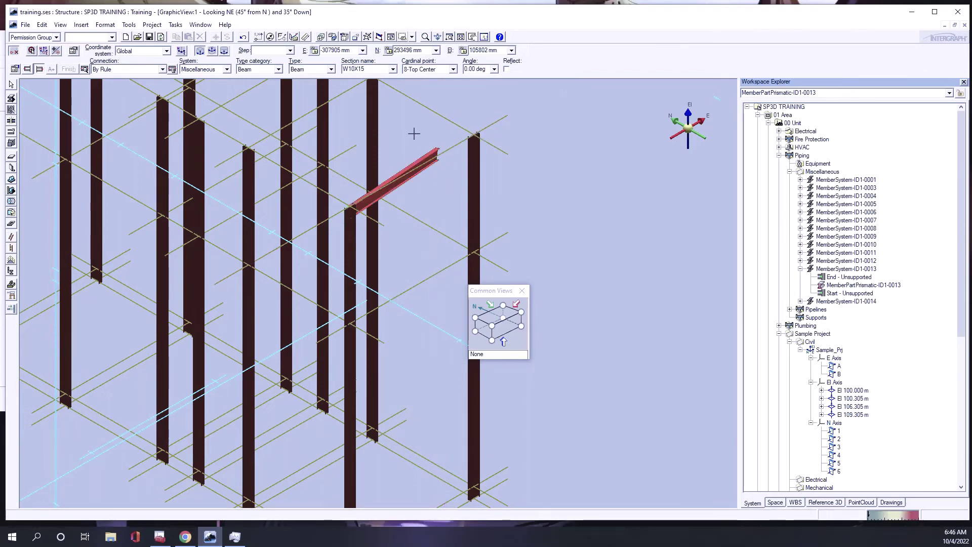
Connect beam MemberSystem-ID1-0014's unsupported end By Rule to the neighbouring column.
key(Escape)
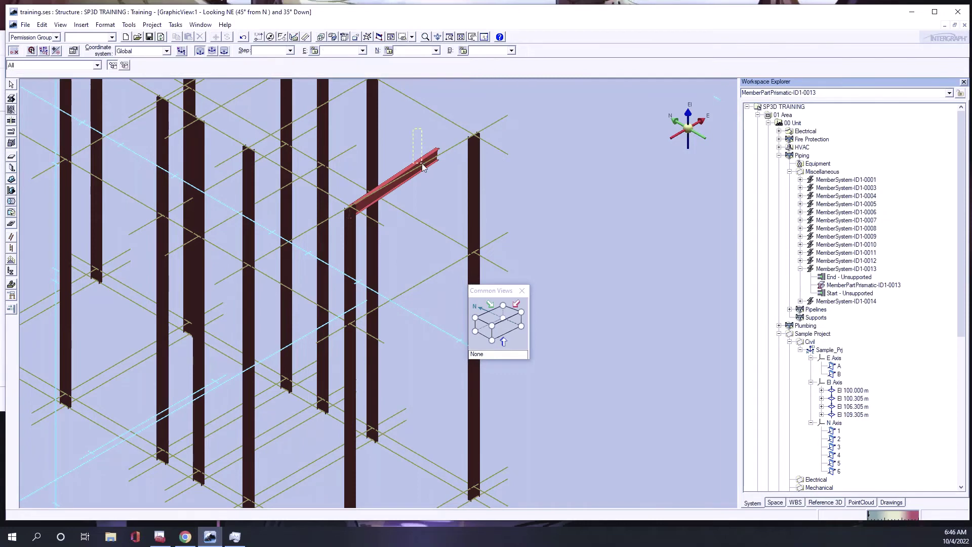
click(448, 211)
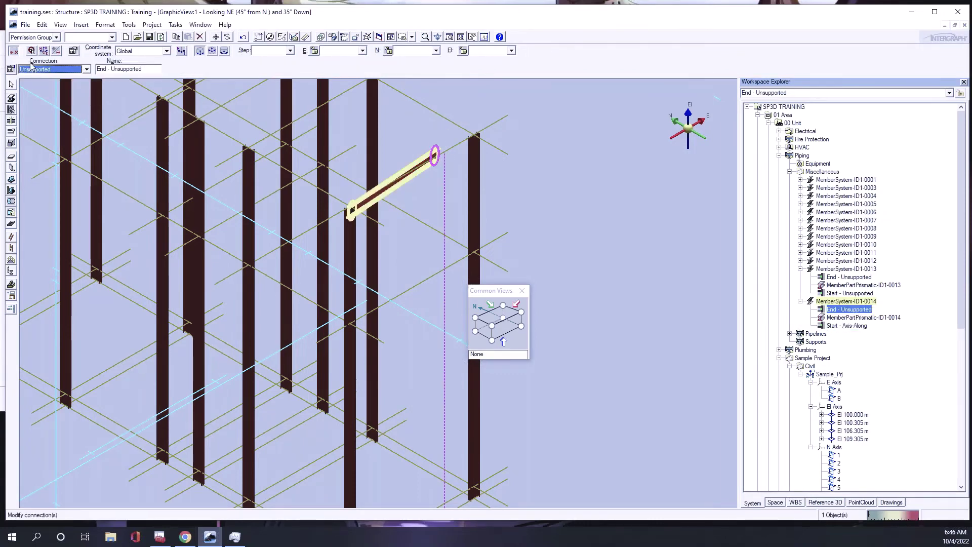
click(32, 74)
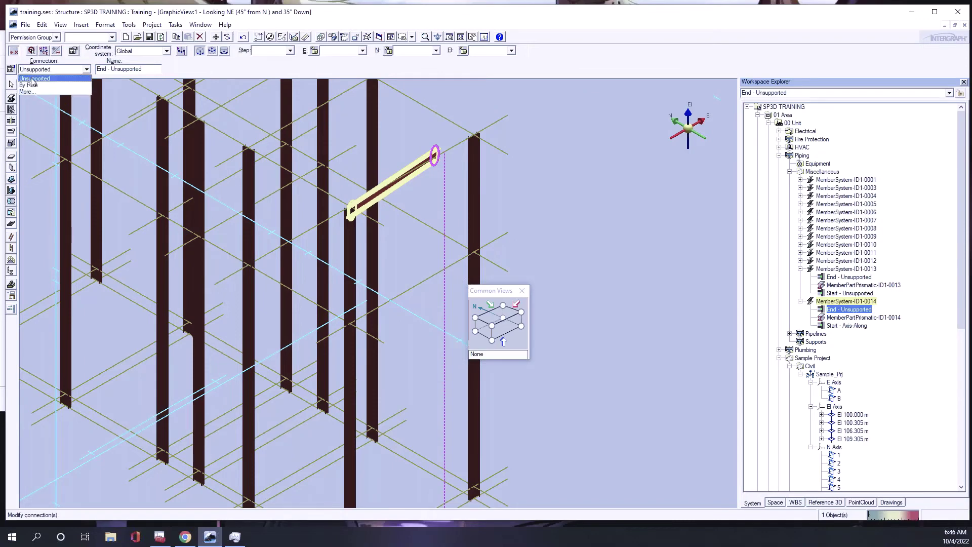
click(29, 85)
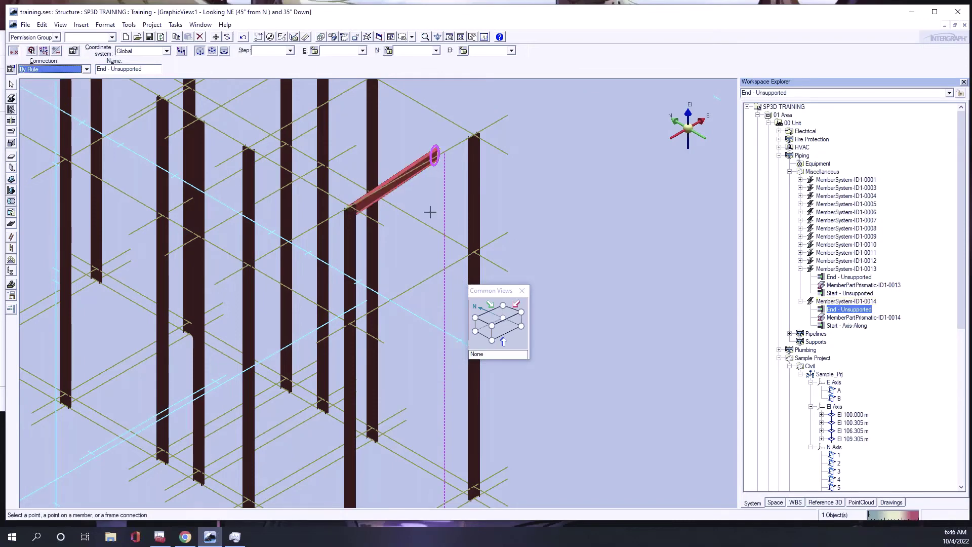
click(439, 151)
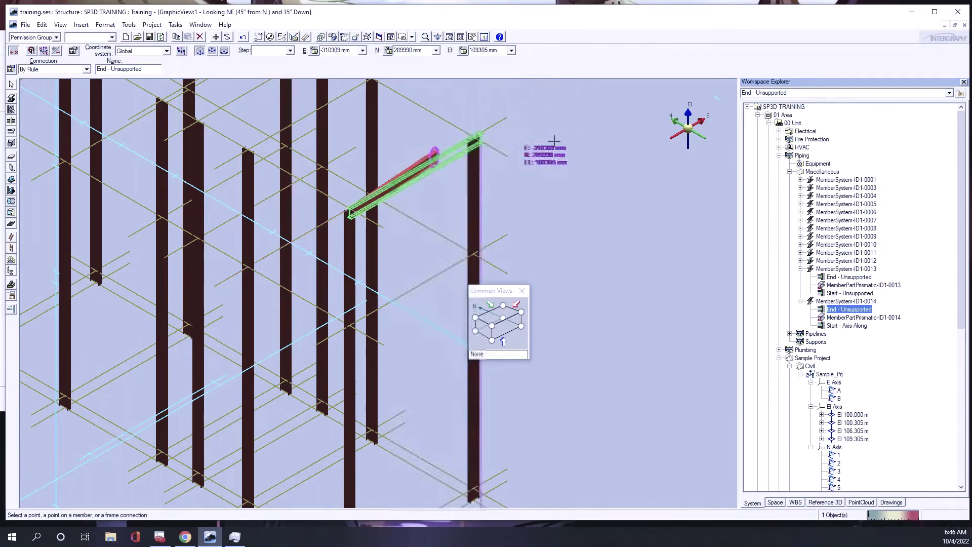
click(470, 193)
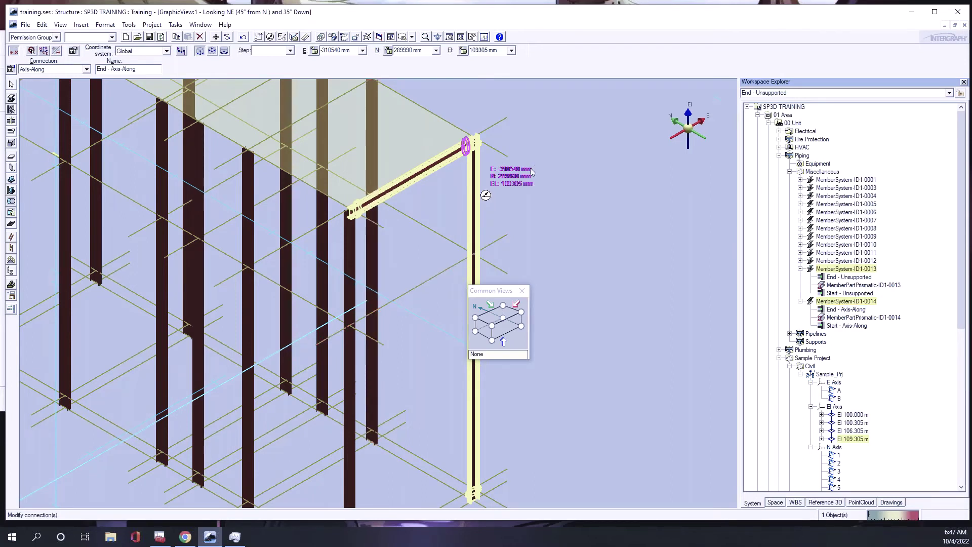
key(Escape)
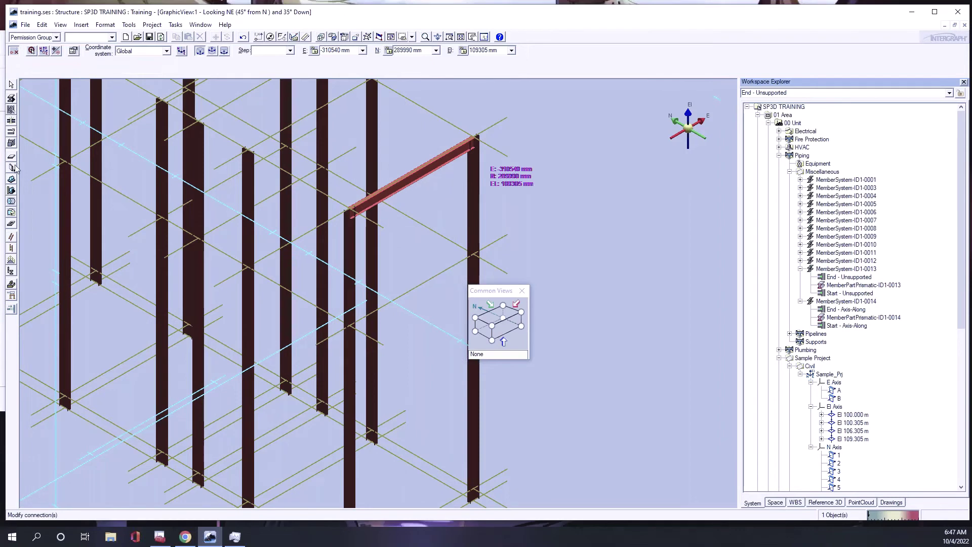
Place a second W10X15 beam between the same two columns at El 106.305 m.
click(11, 98)
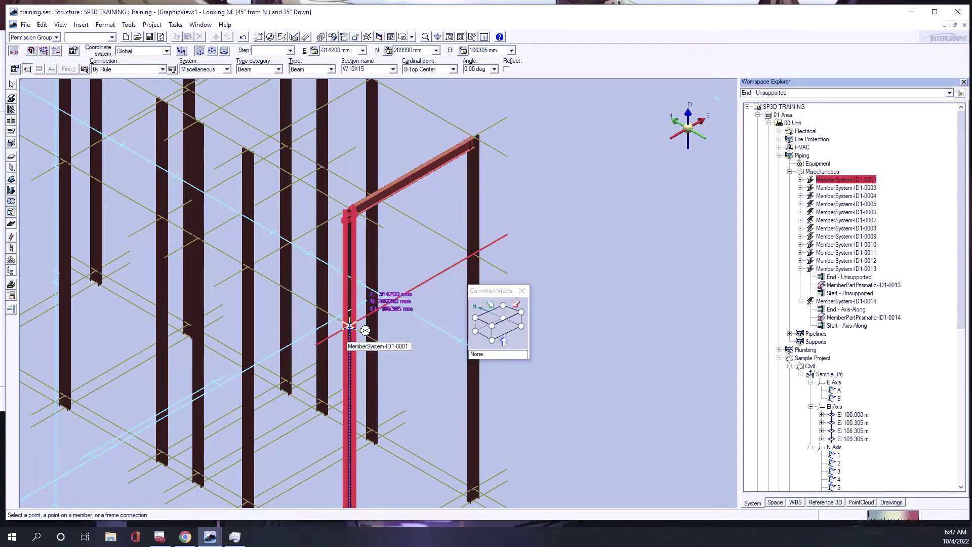
click(349, 326)
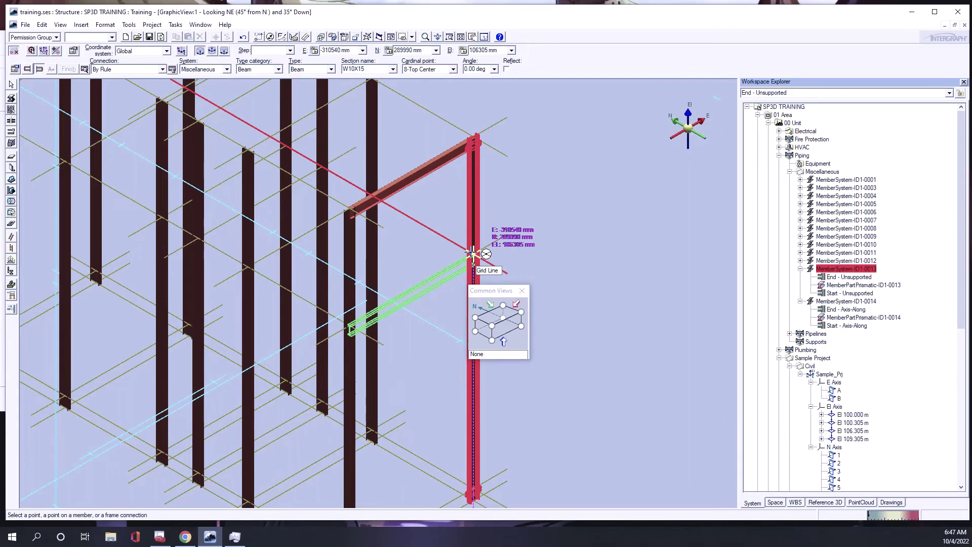
click(472, 251)
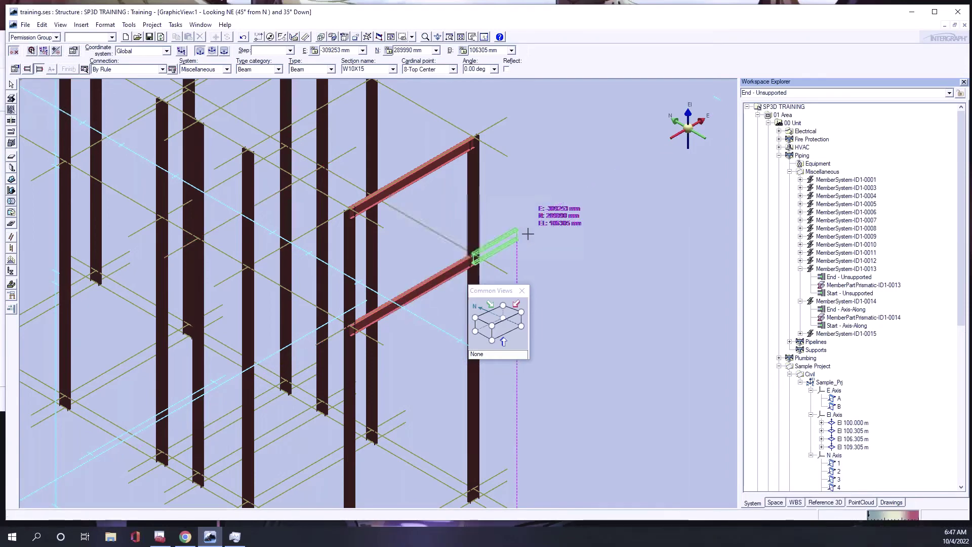
key(Escape)
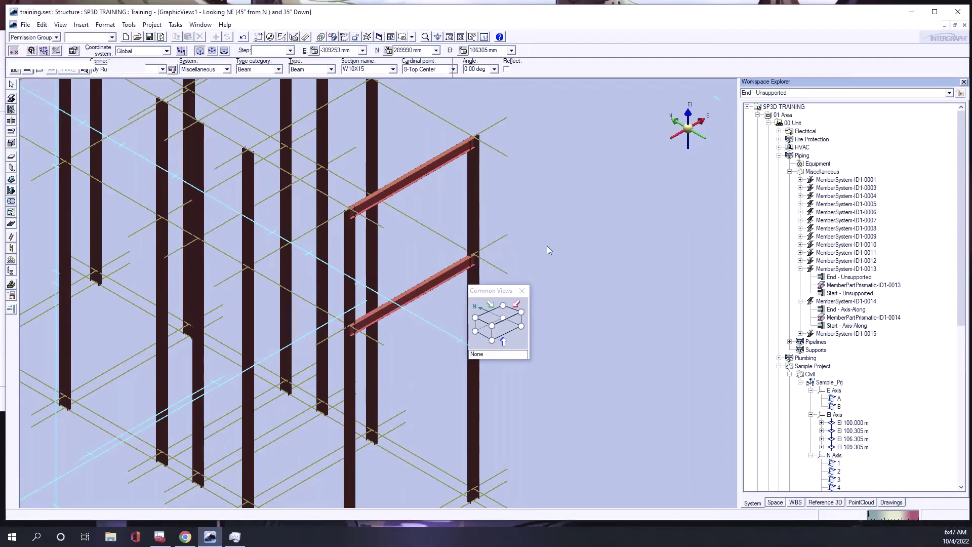
Place a third W10X15 beam across the next pair of column tops at El 109.305 m.
click(441, 175)
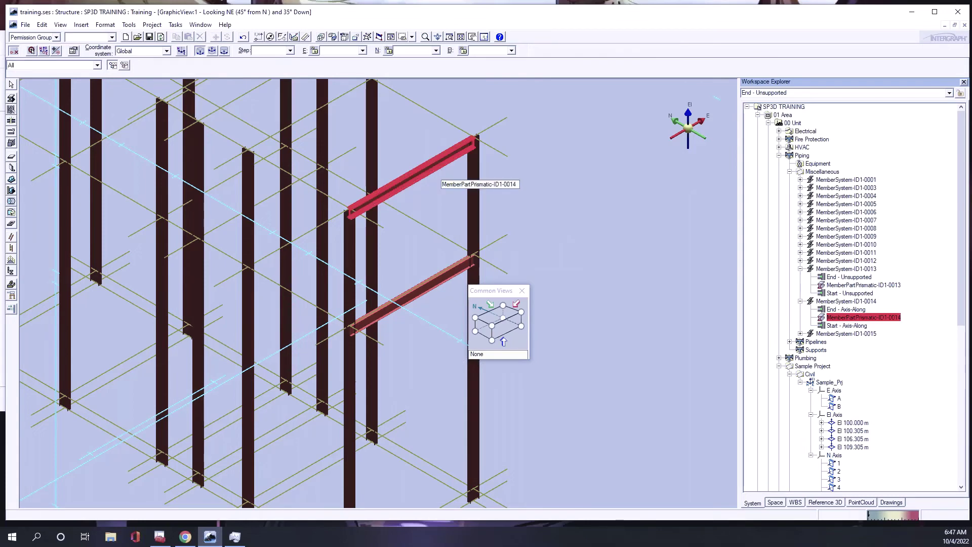
click(429, 256)
middle_drag(429, 256, 430, 269)
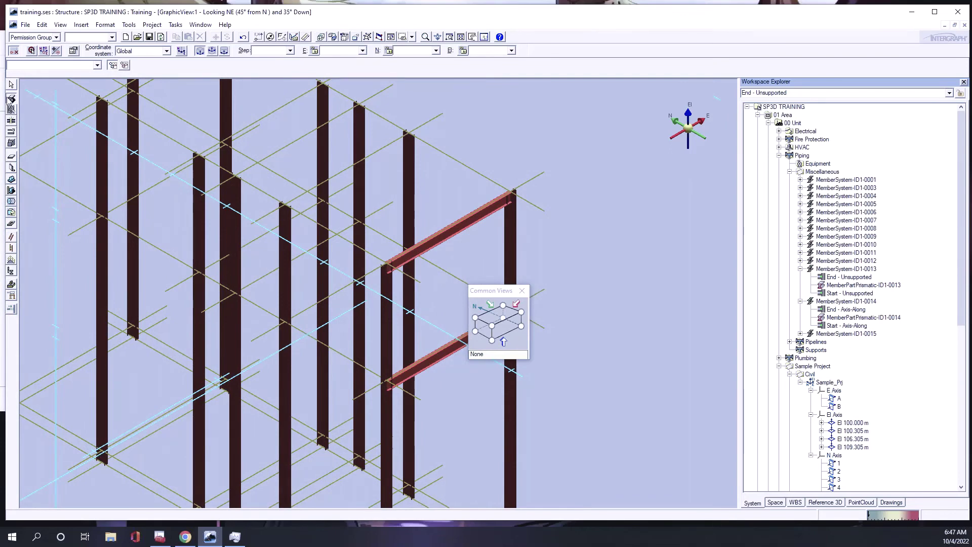
click(10, 99)
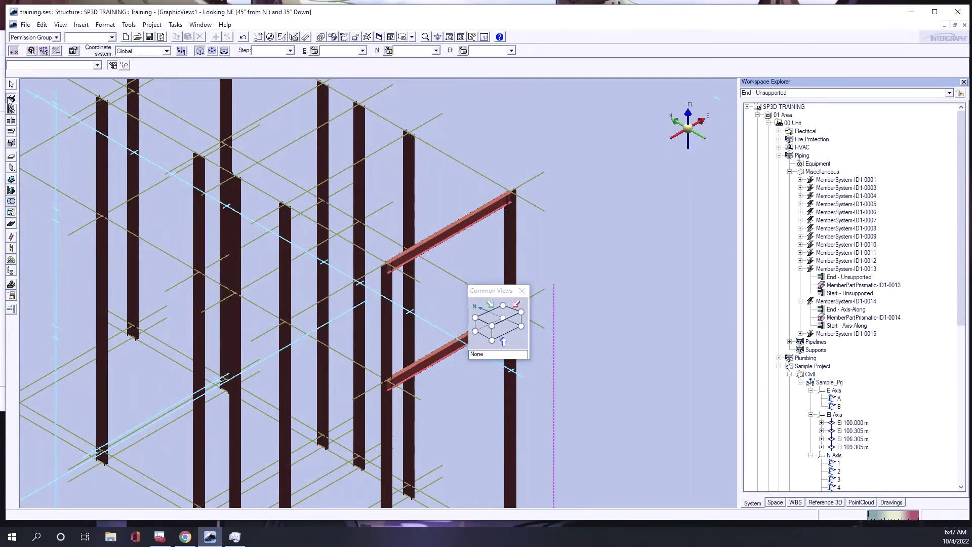
click(299, 211)
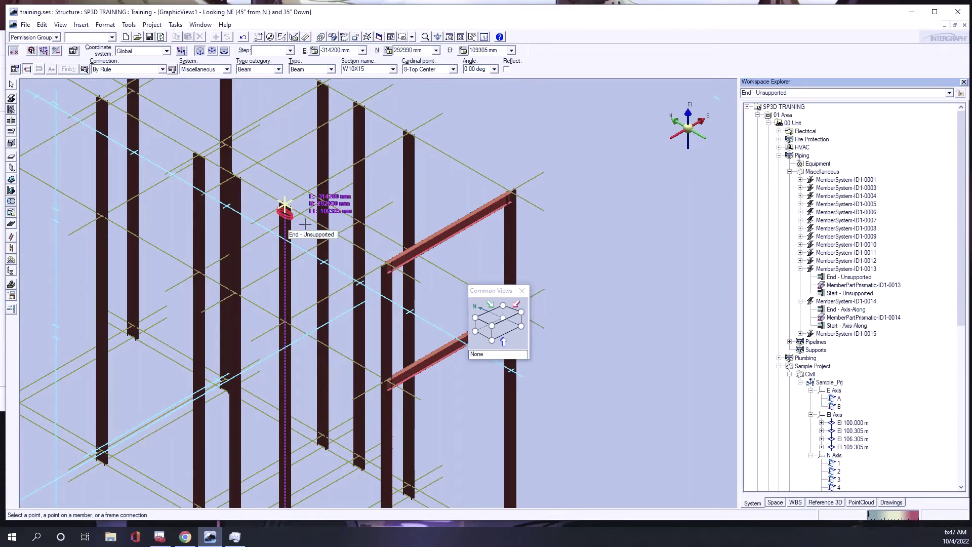
click(304, 221)
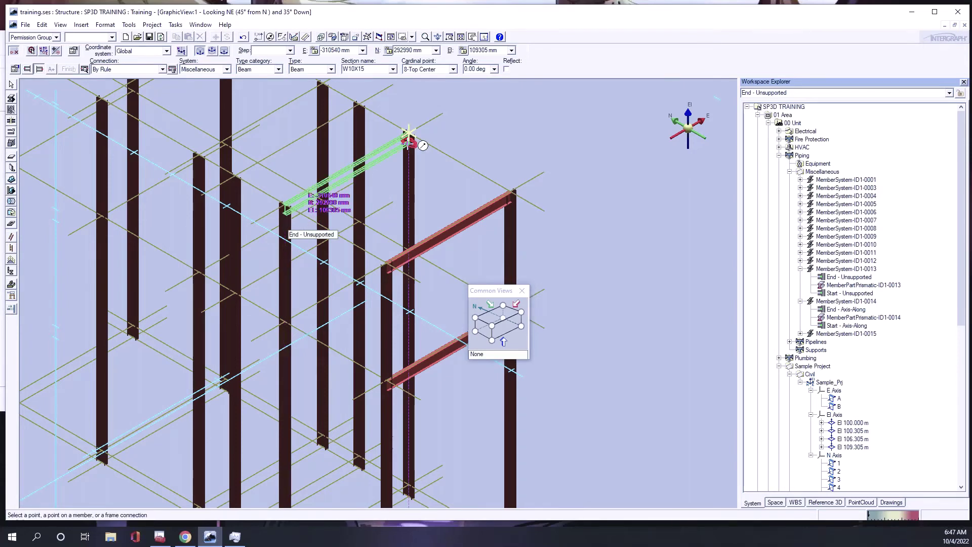
click(408, 133)
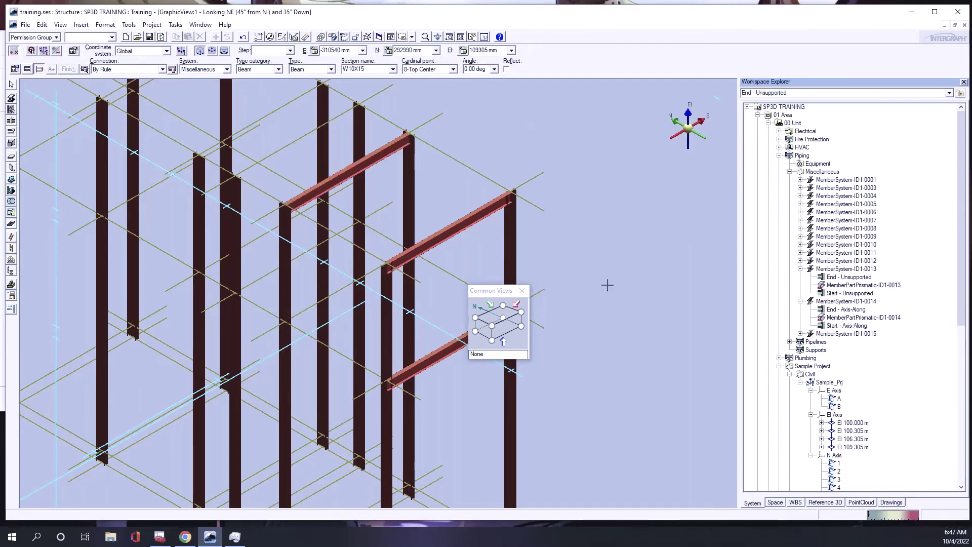
key(Escape)
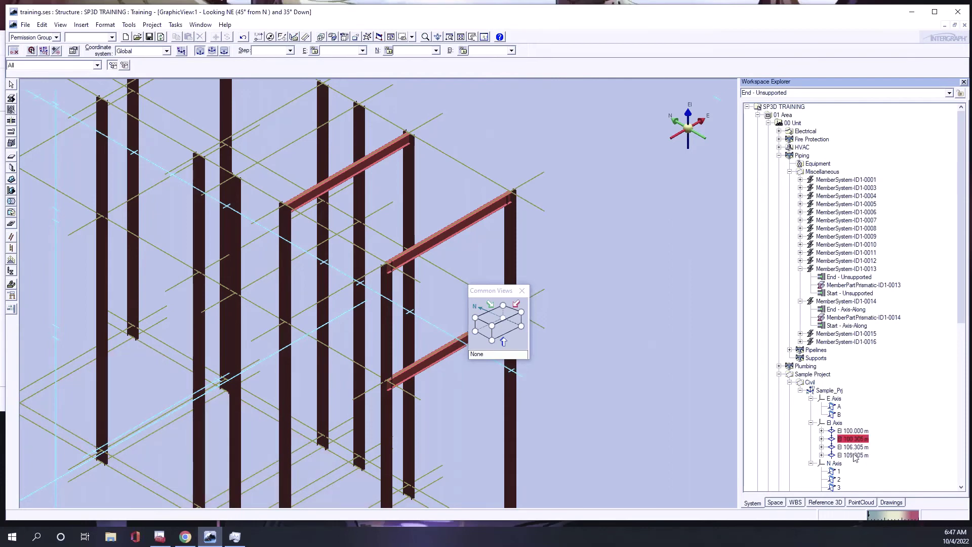
Set the El 109.305 m plane's elevation to 12 m, apply it, then undo the change.
click(848, 456)
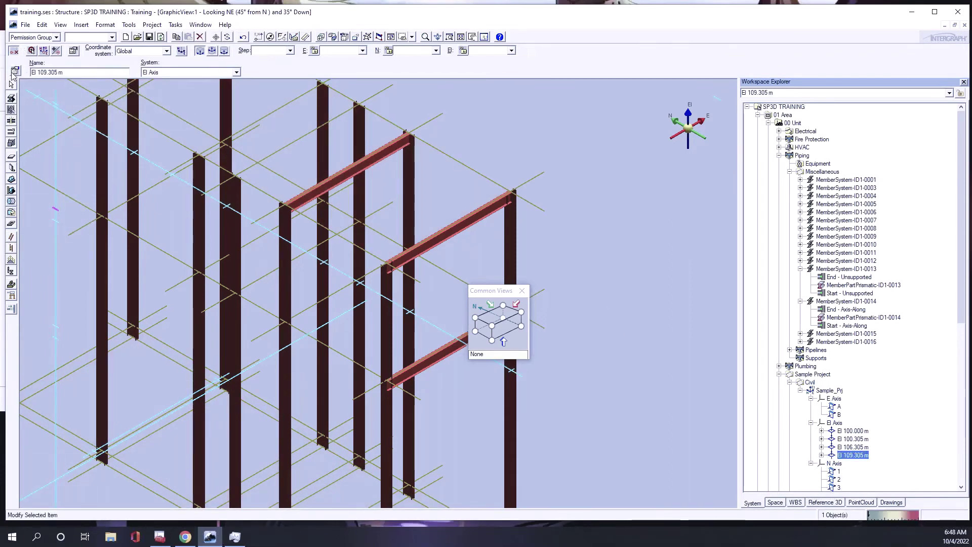
click(14, 72)
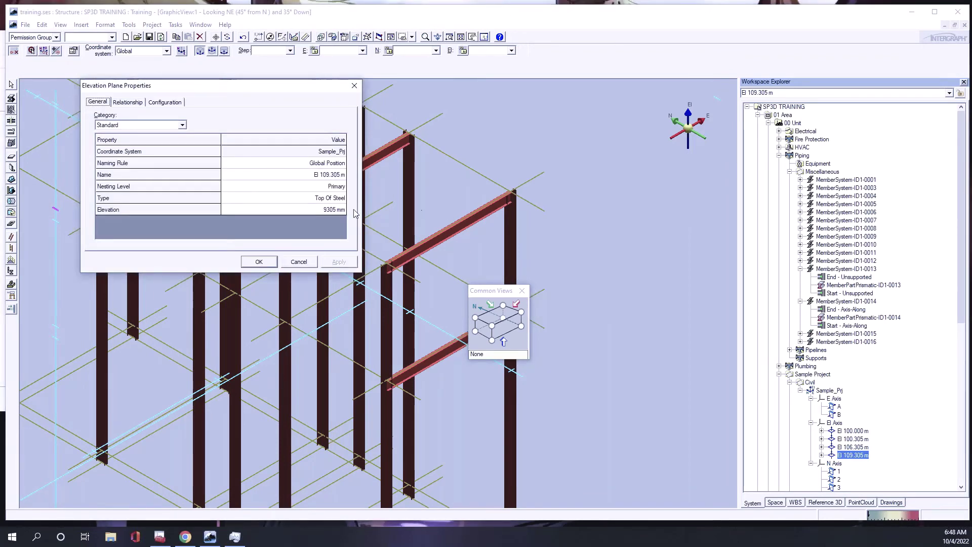
click(317, 212)
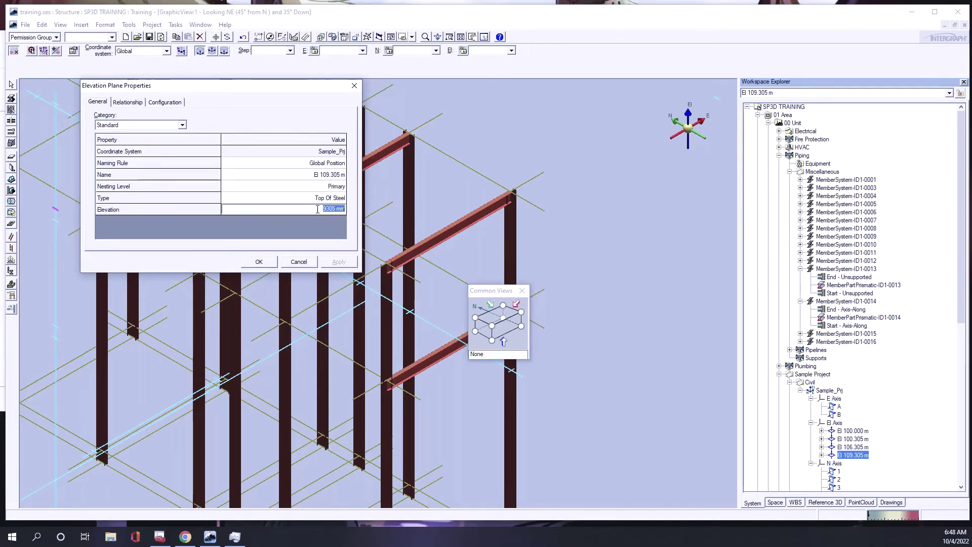
text(12m)
key(Return)
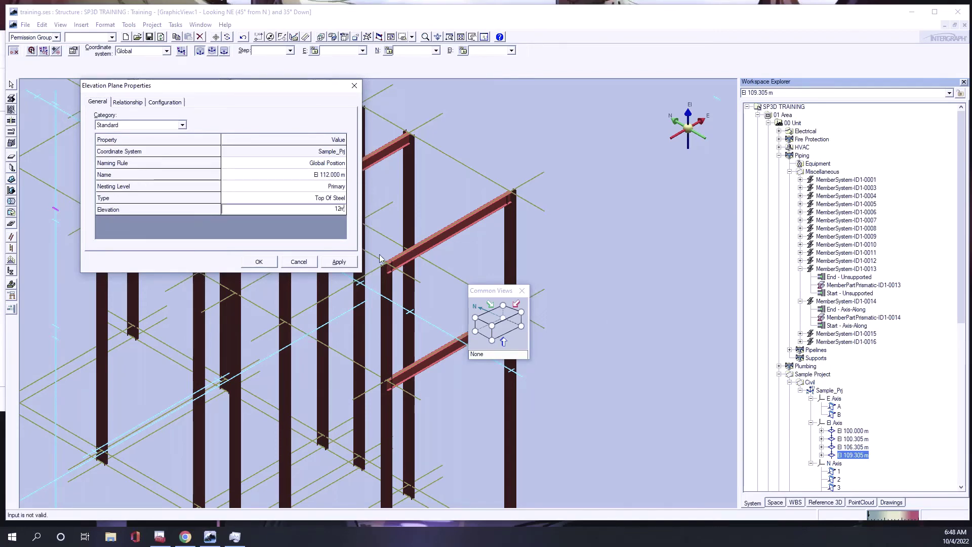
click(345, 264)
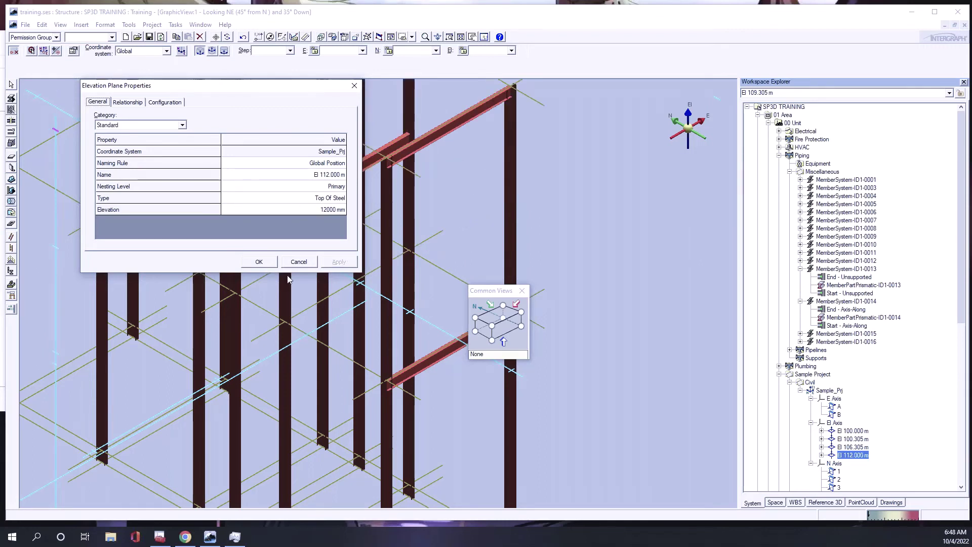
click(314, 262)
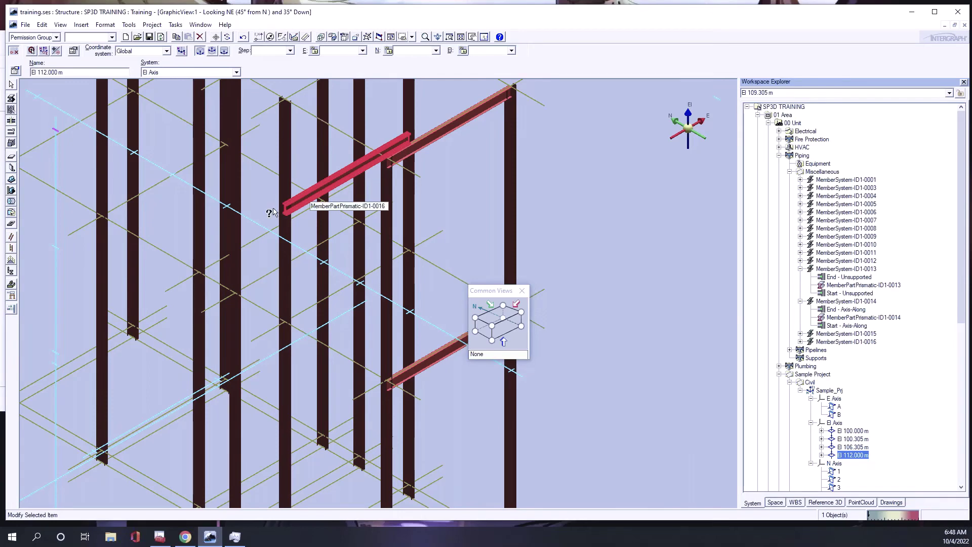
click(243, 37)
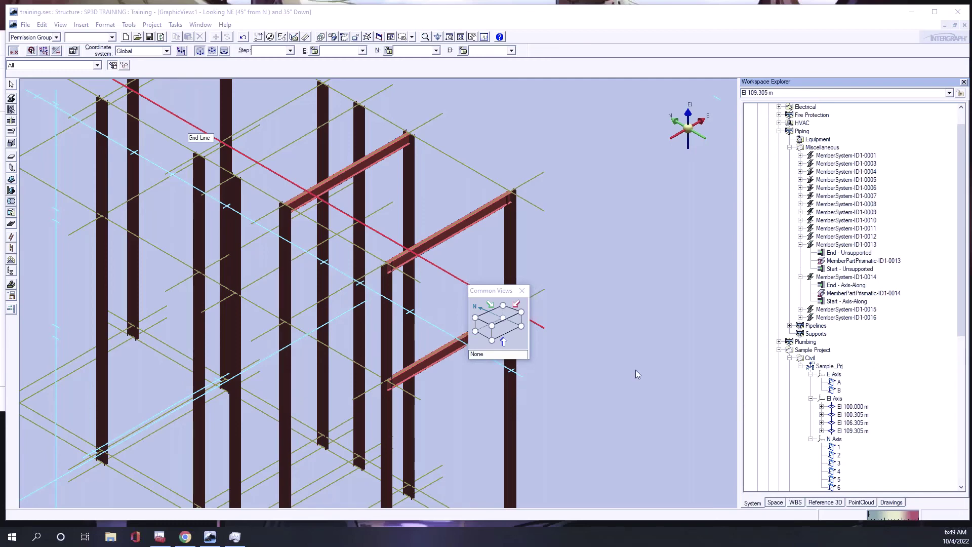
Delete the highest beam, MemberPartPrismatic-ID1-0016, then select the lowest beam.
click(165, 186)
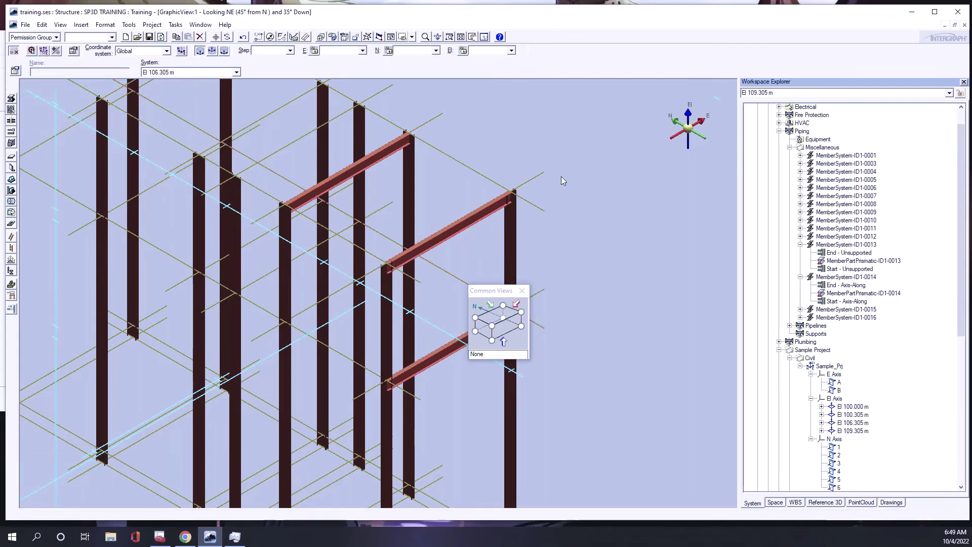
click(509, 158)
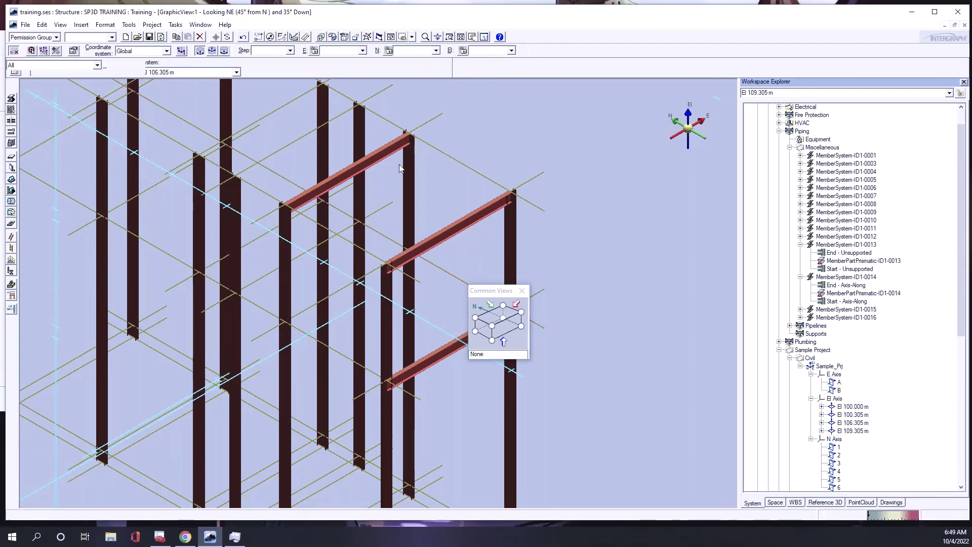
click(441, 246)
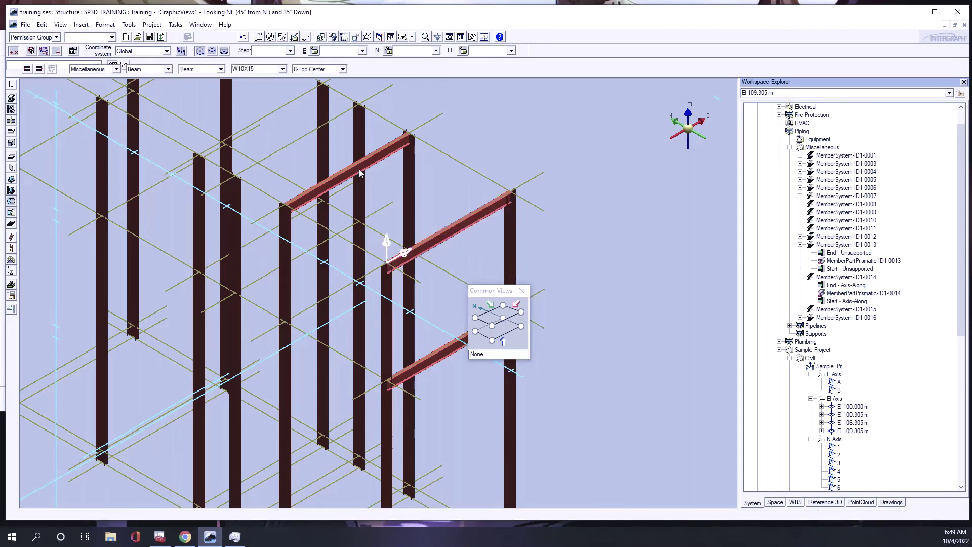
key(Escape)
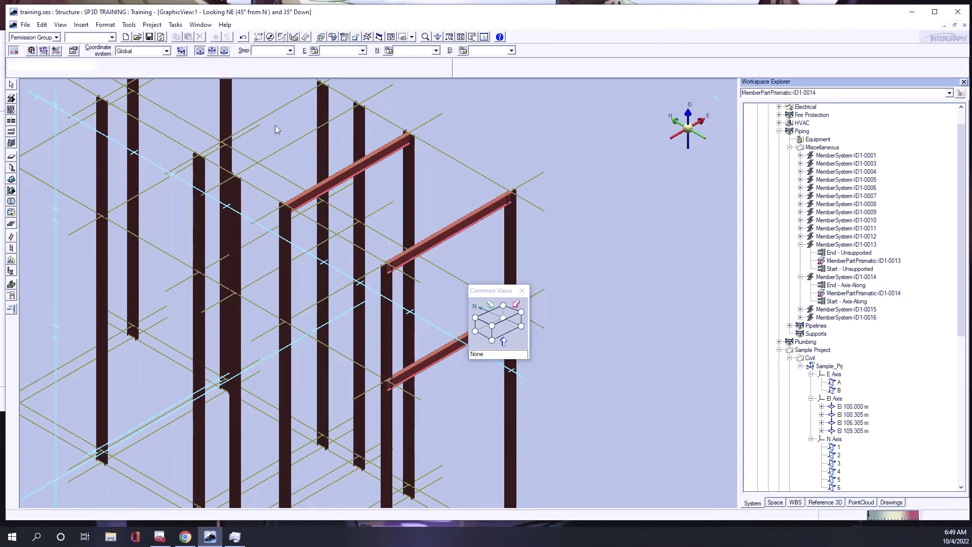
click(352, 173)
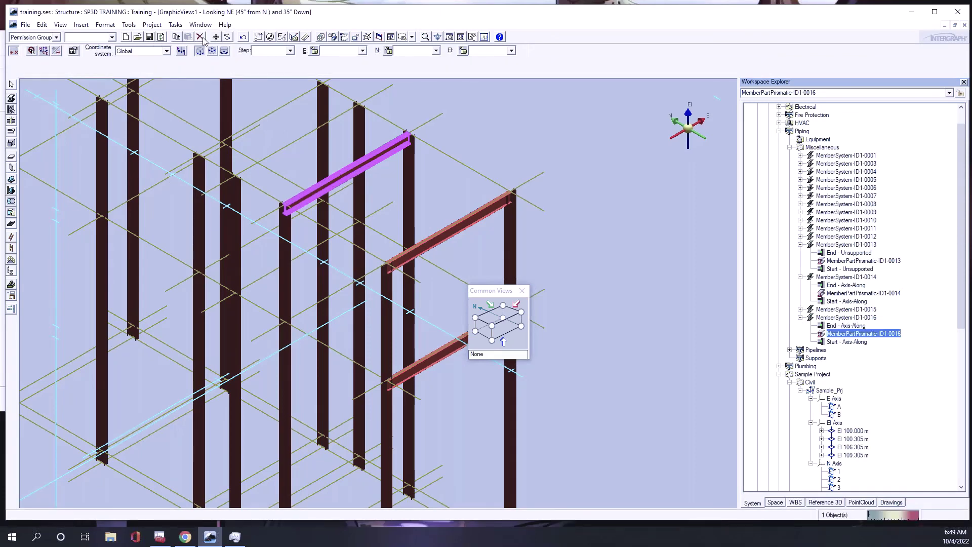
click(283, 210)
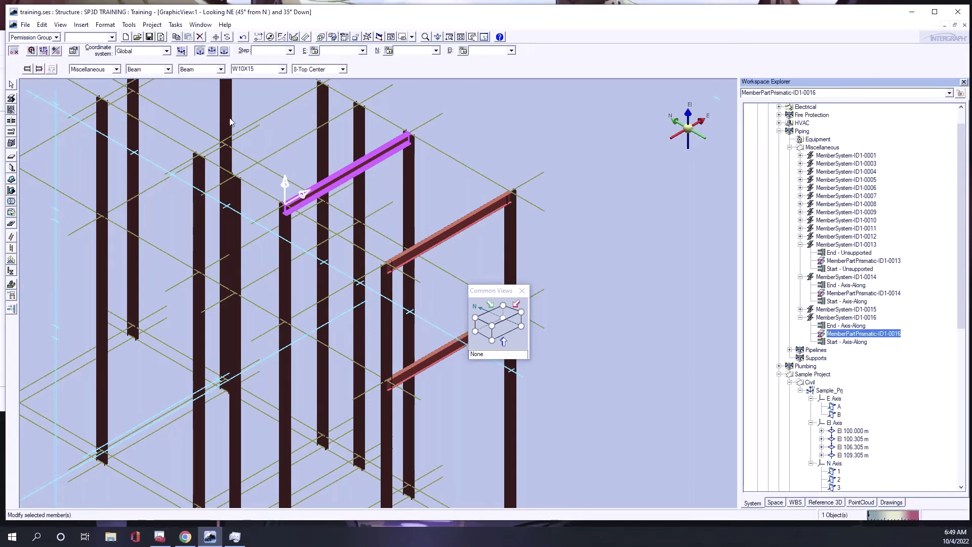
key(Delete)
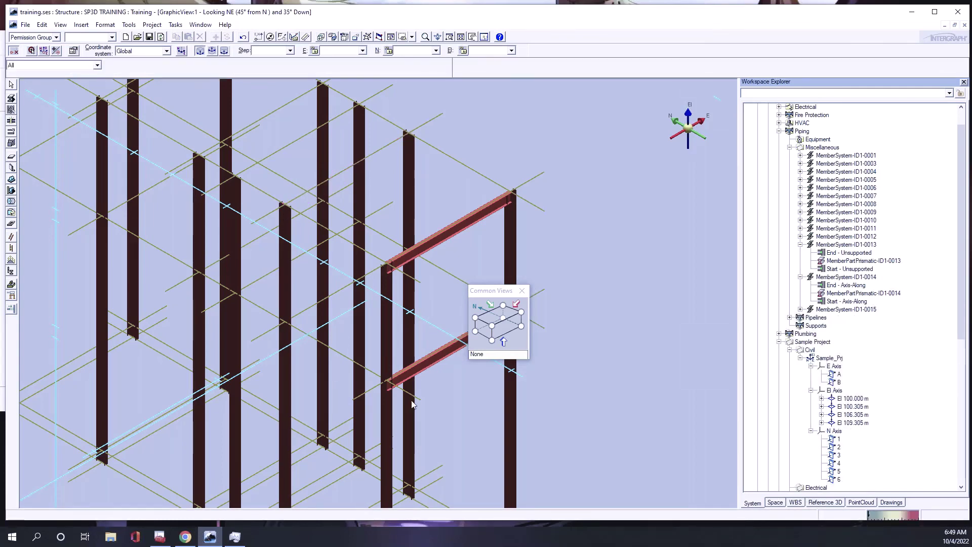
click(426, 371)
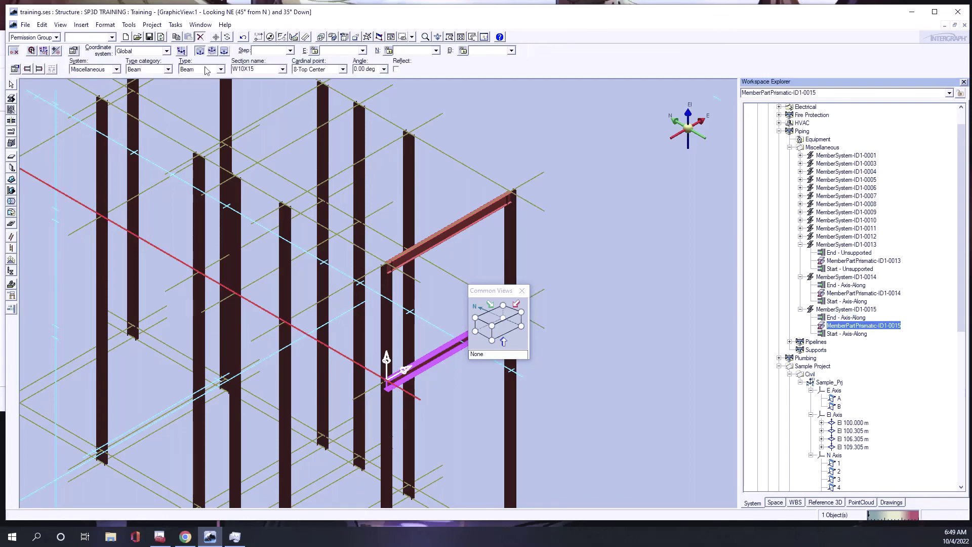
Delete the lowest beam and copy beam -0014 using its end as the reference point.
key(Delete)
click(453, 234)
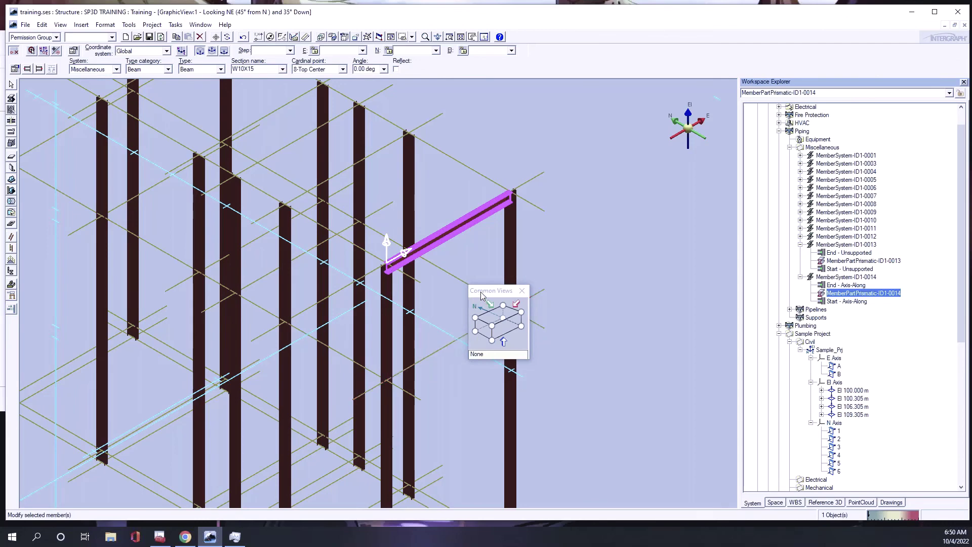
drag(482, 296, 625, 394)
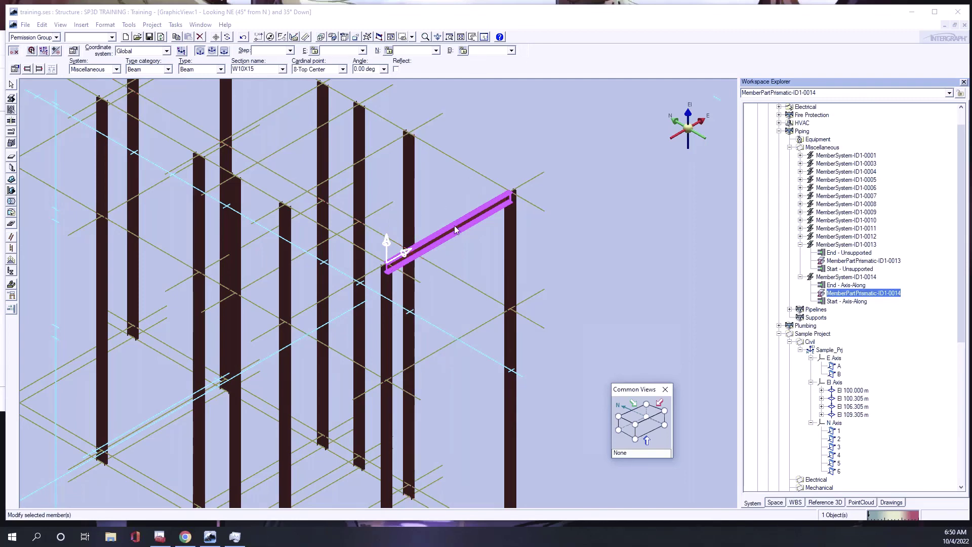
click(176, 37)
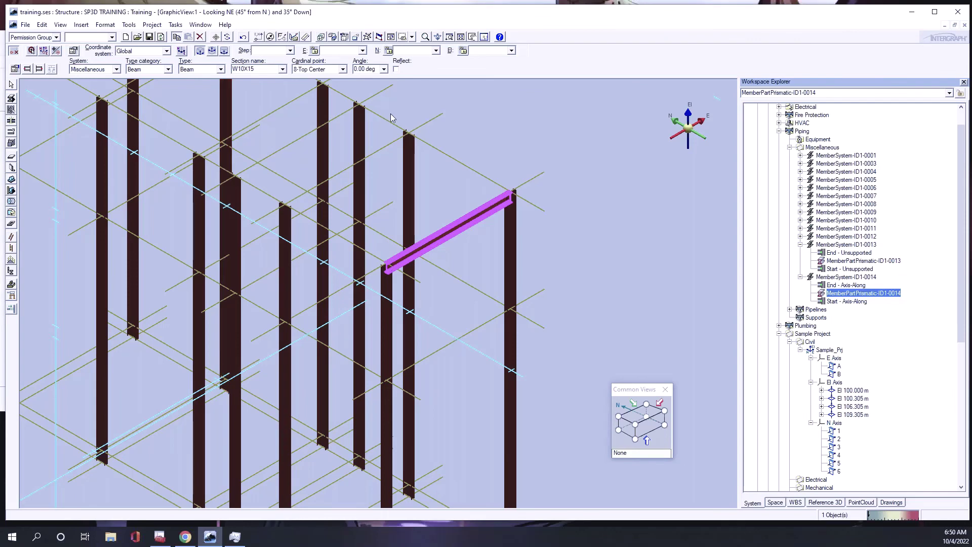
click(512, 206)
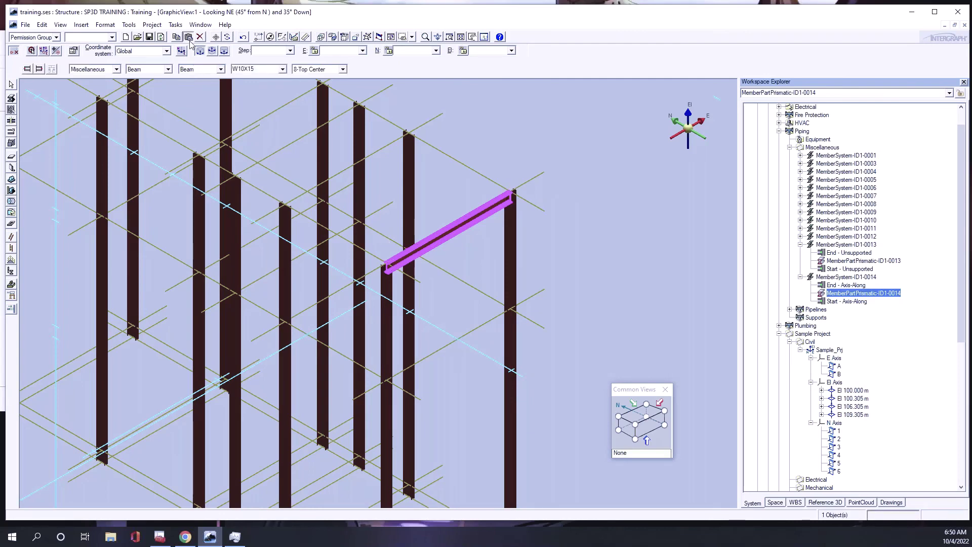
Paste the copied beam in place, constrained to El 106.305 m, between the same columns.
click(188, 37)
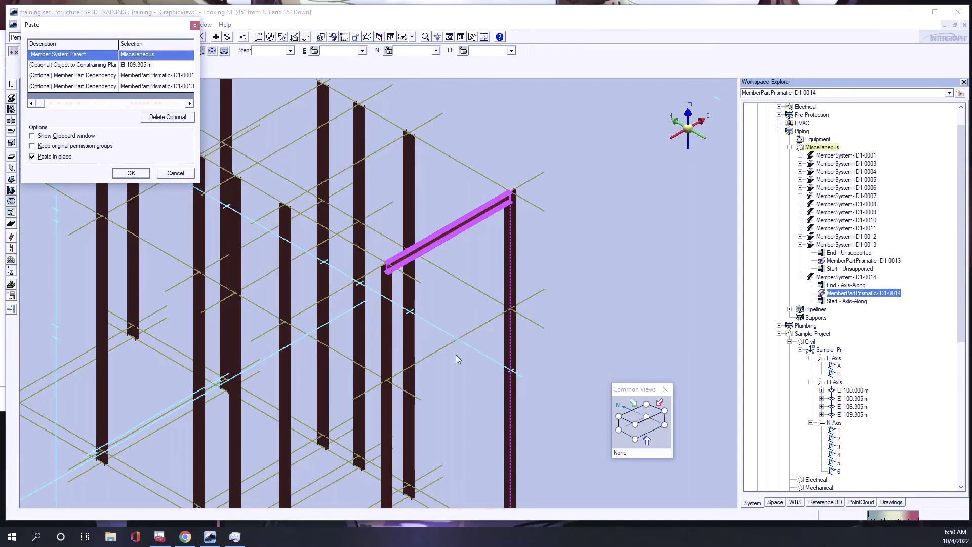
click(153, 66)
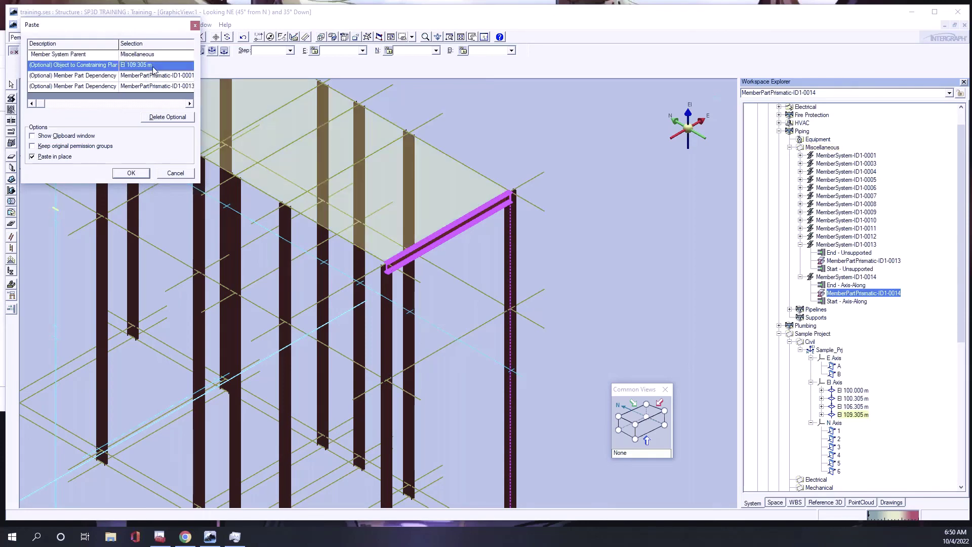
click(851, 406)
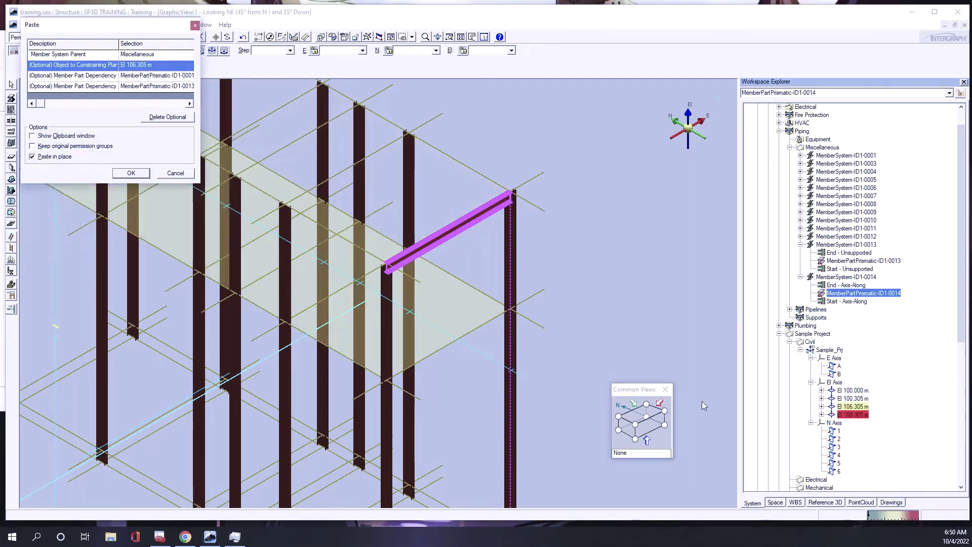
click(144, 75)
click(148, 88)
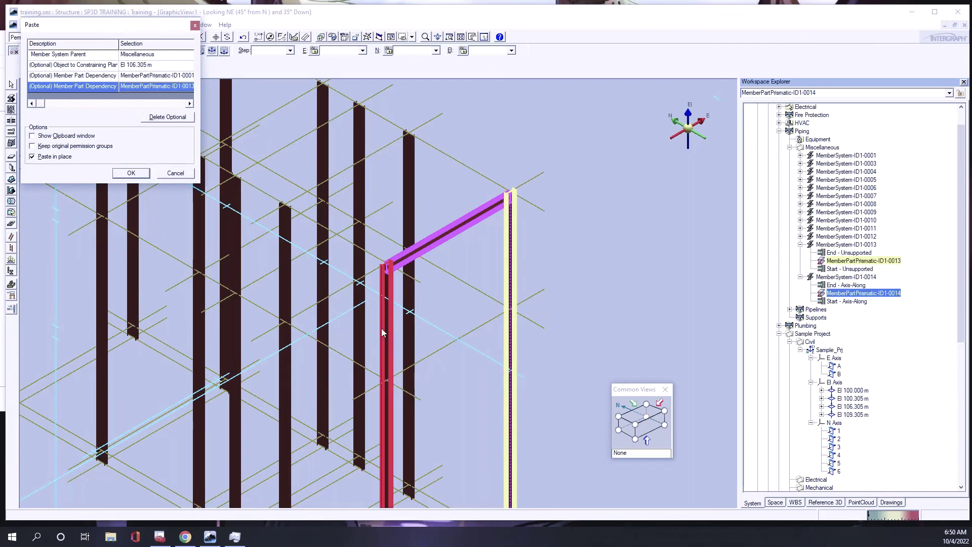
click(131, 173)
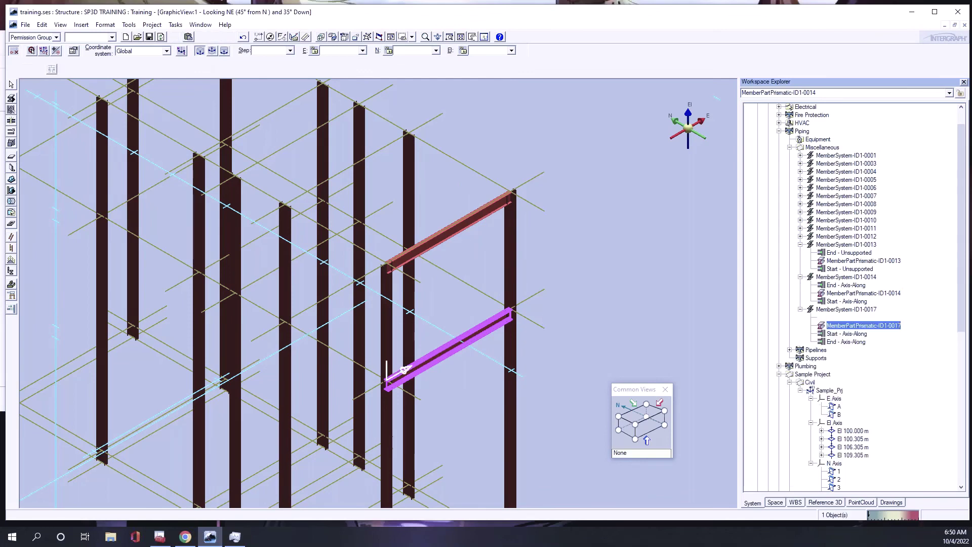
ctrl+click(486, 224)
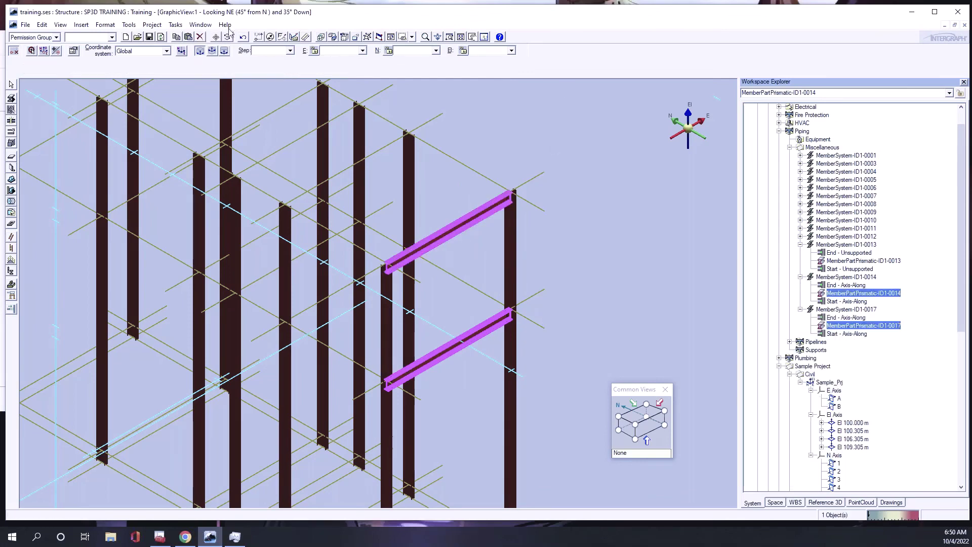